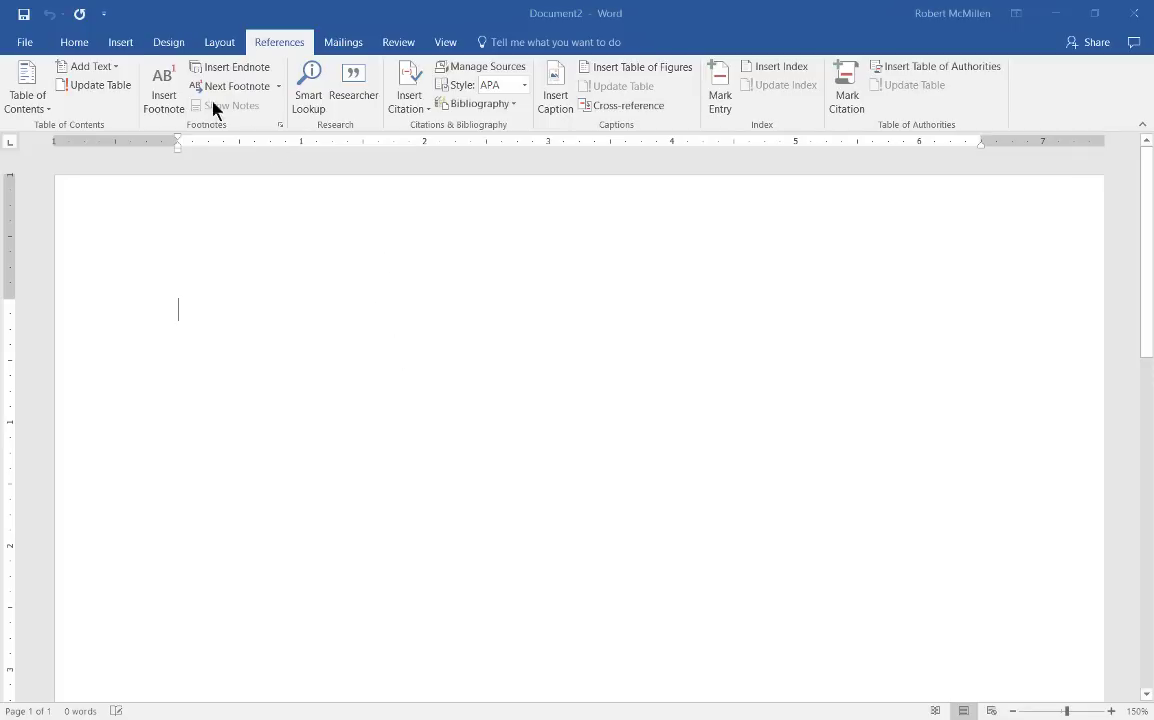
# Bring the LAT1 Task 2 document window to the front from the Word taskbar icon
pyautogui.click(76, 44)
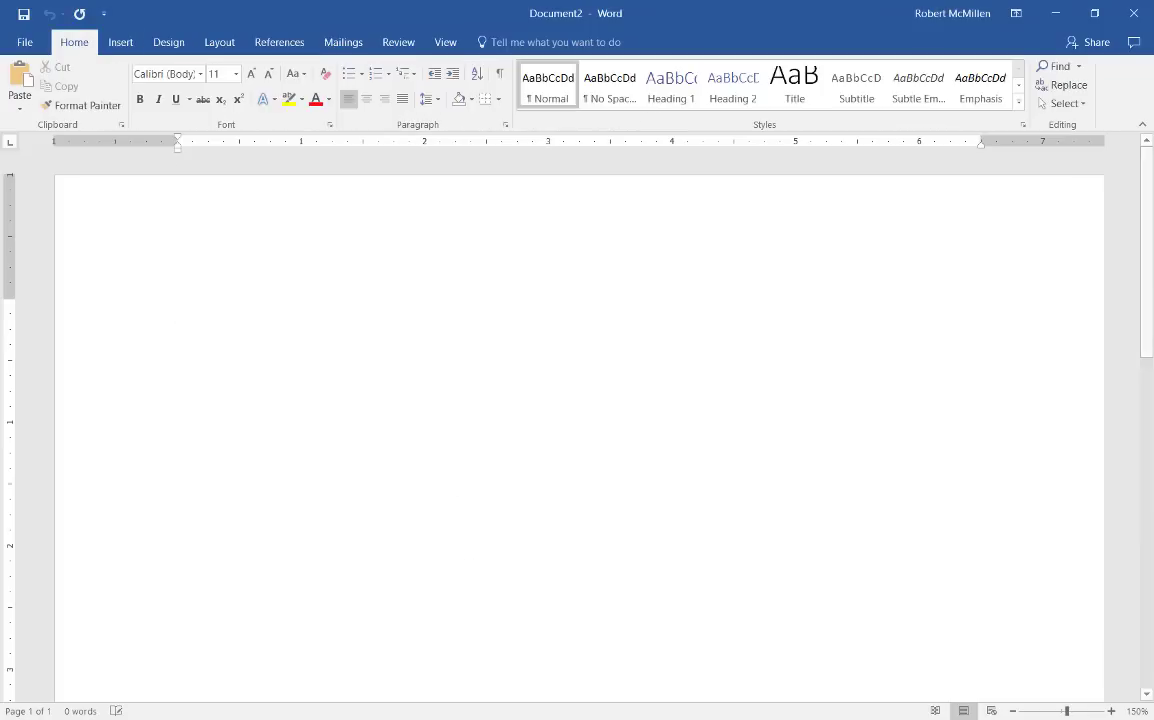
pyautogui.moveTo(556, 716)
pyautogui.click(630, 640)
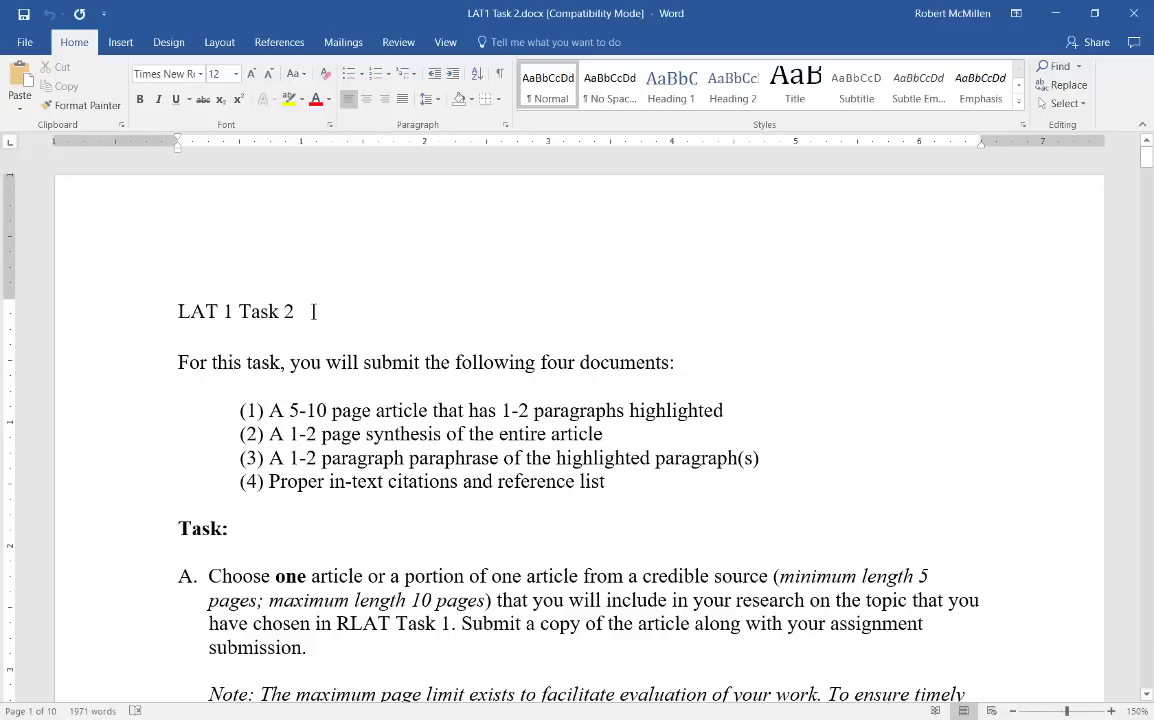
# Apply Heading 1 to the 'LAT 1 Task 2' title and centre it on the page
pyautogui.moveTo(313, 312); pyautogui.dragTo(180, 312)
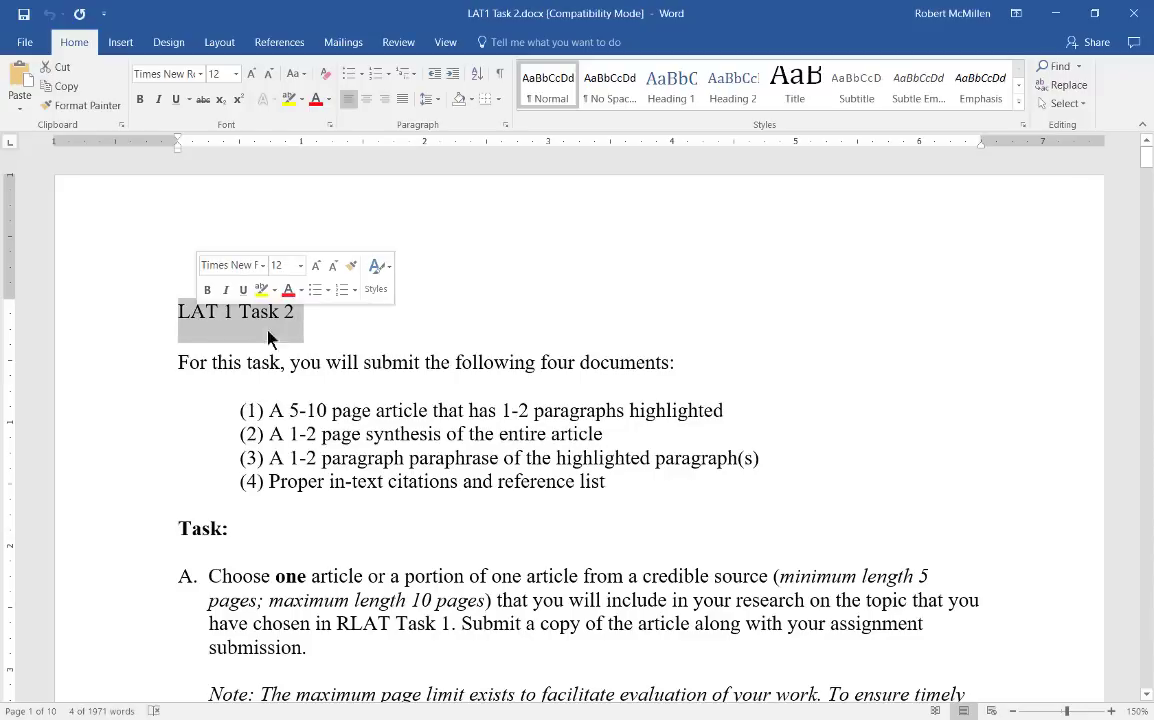
pyautogui.click(671, 86)
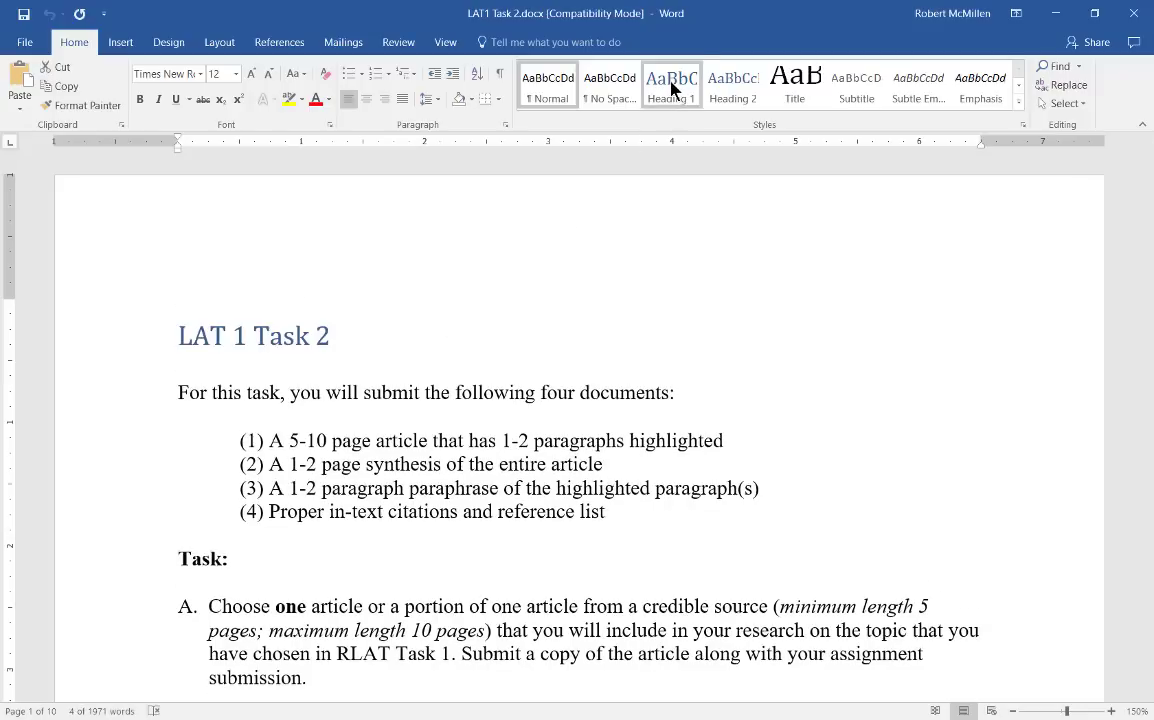
pyautogui.click(662, 335)
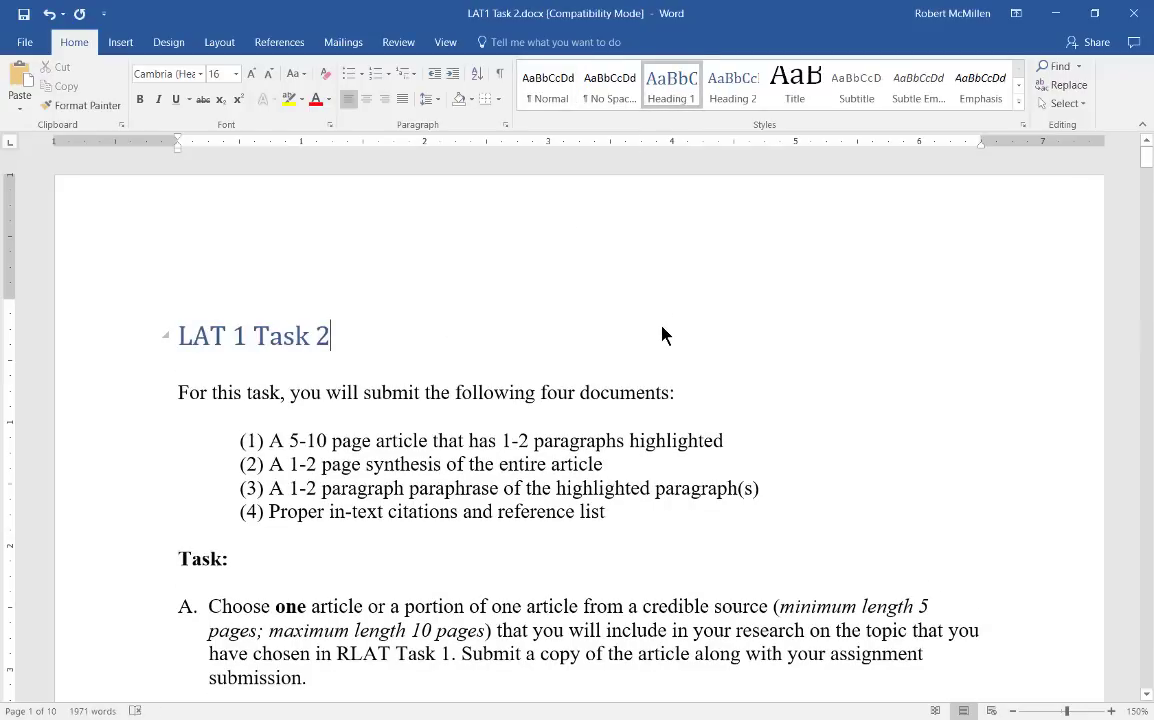
pyautogui.moveTo(346, 336); pyautogui.dragTo(182, 336)
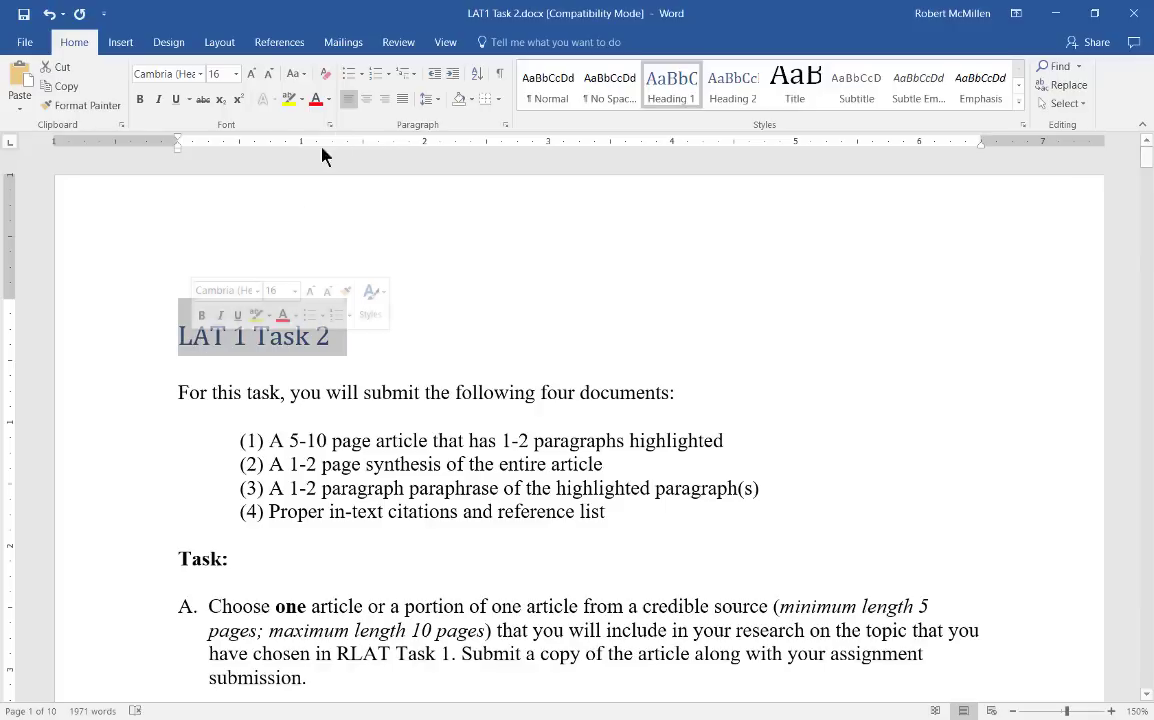
pyautogui.click(367, 100)
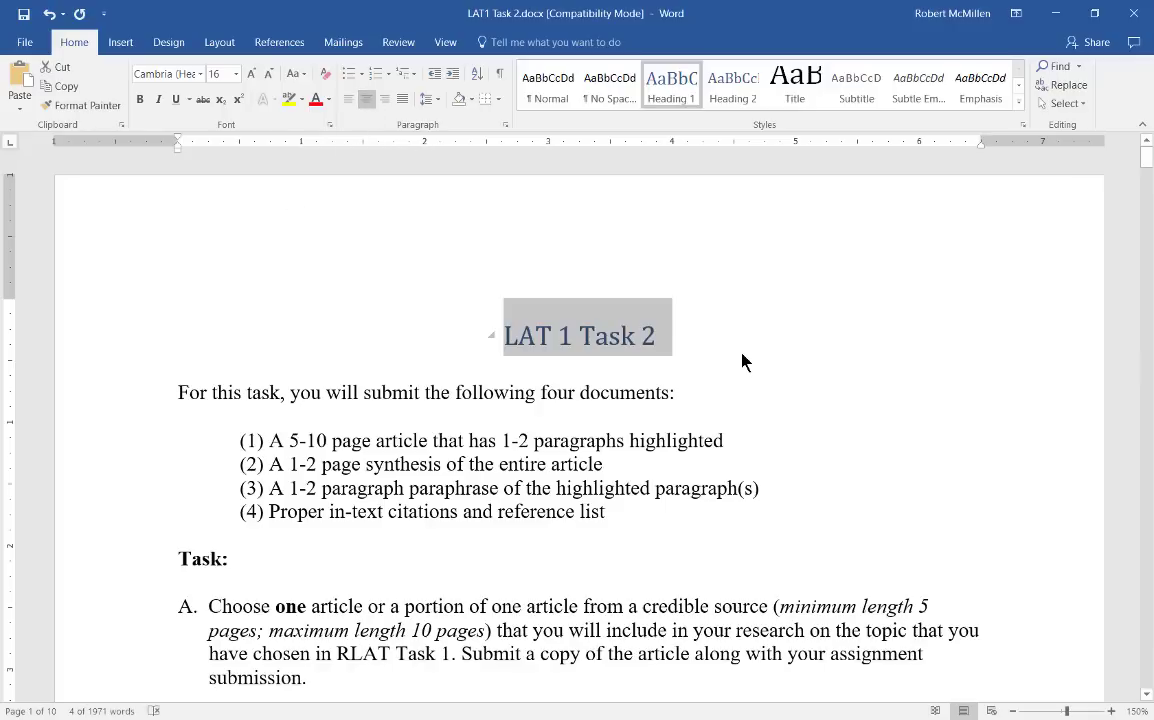
pyautogui.click(666, 336)
pyautogui.scroll(-5, 734, 362)
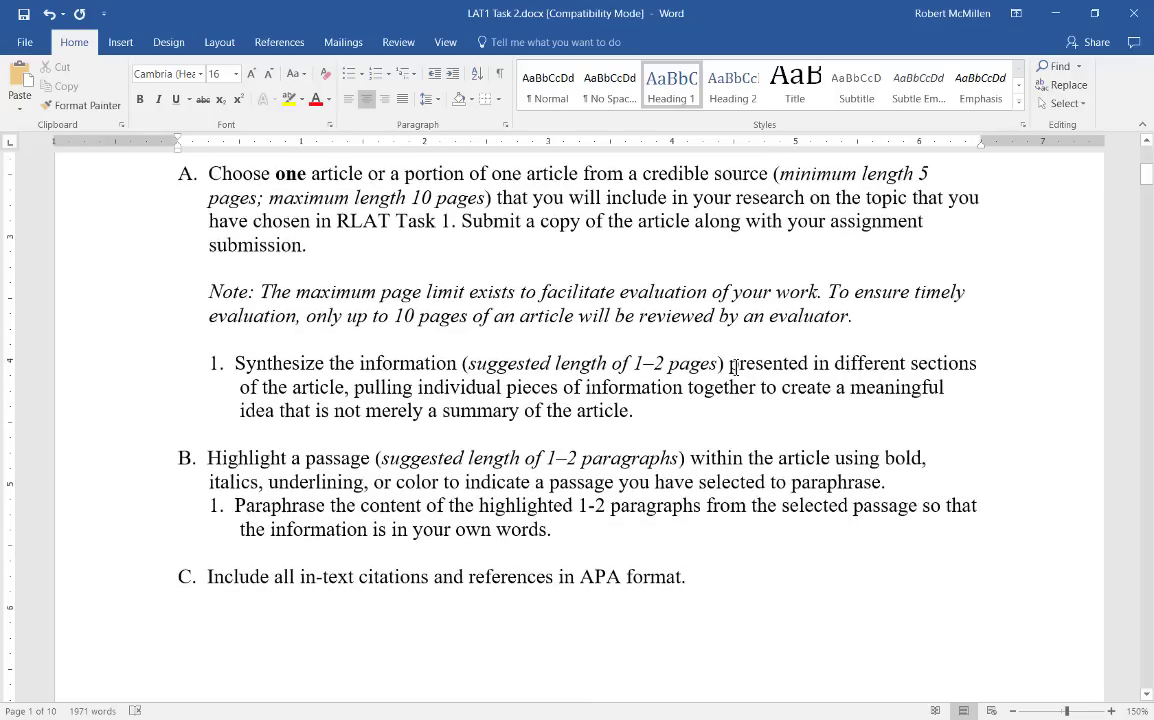
pyautogui.scroll(-15, 734, 366)
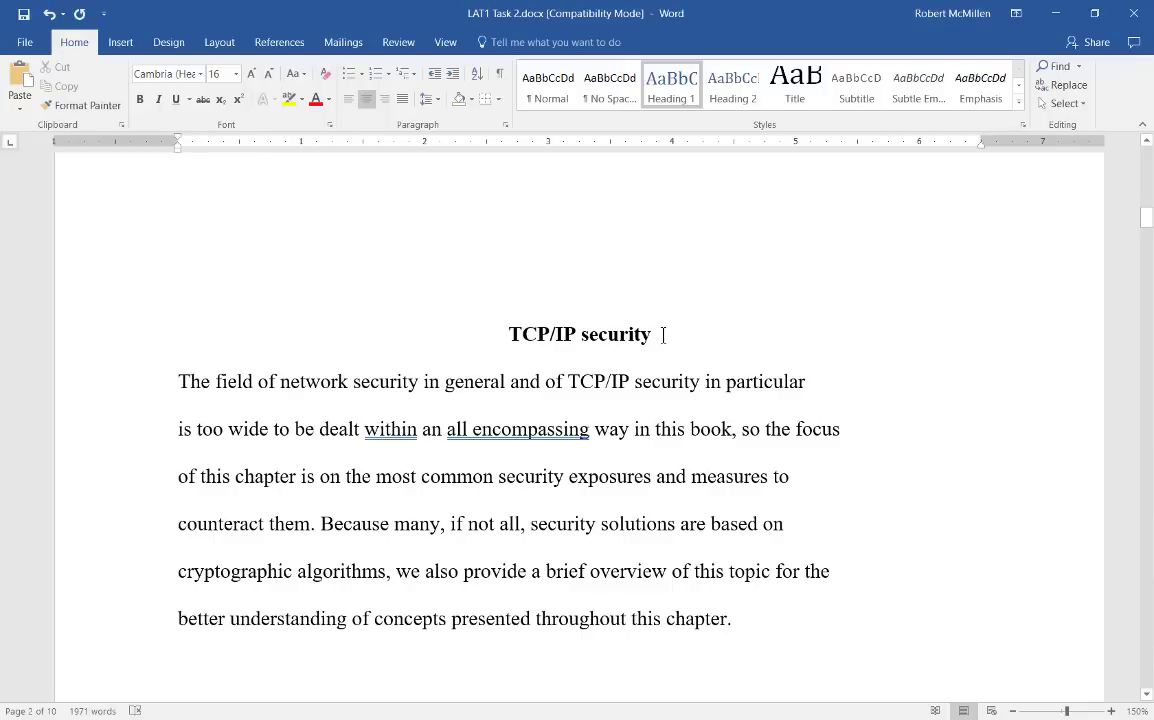
# Make 'TCP/IP security' a centred Heading 2
pyautogui.moveTo(662, 336); pyautogui.dragTo(507, 359)
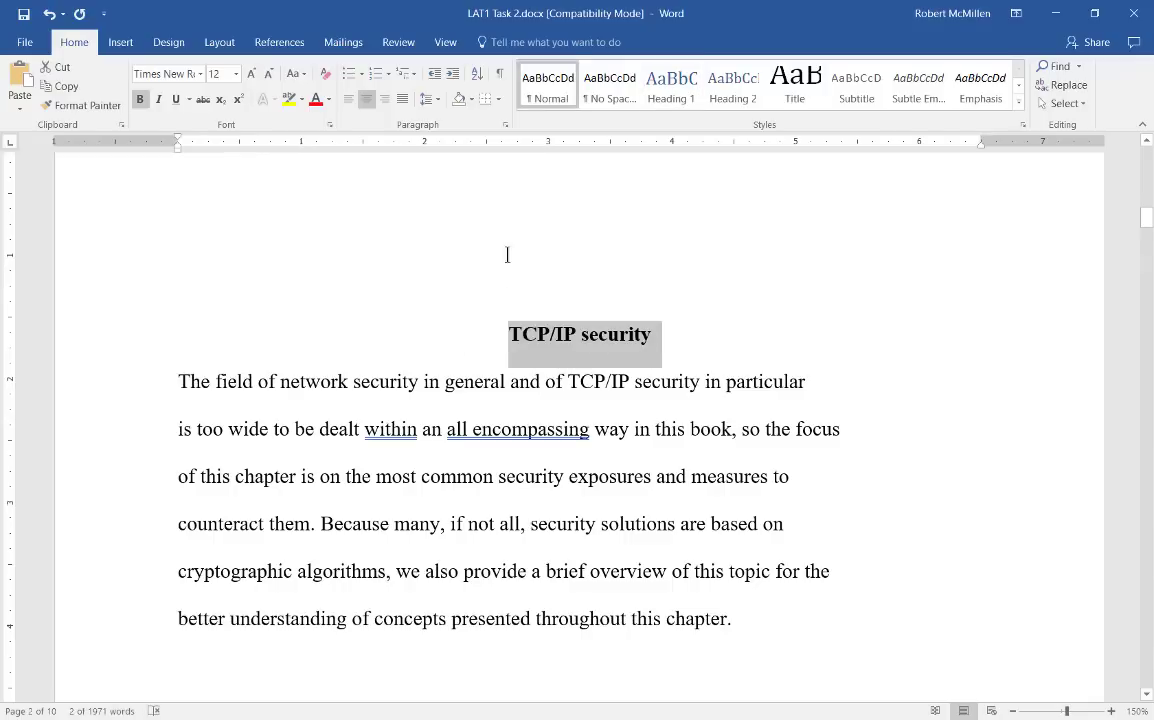
pyautogui.click(740, 88)
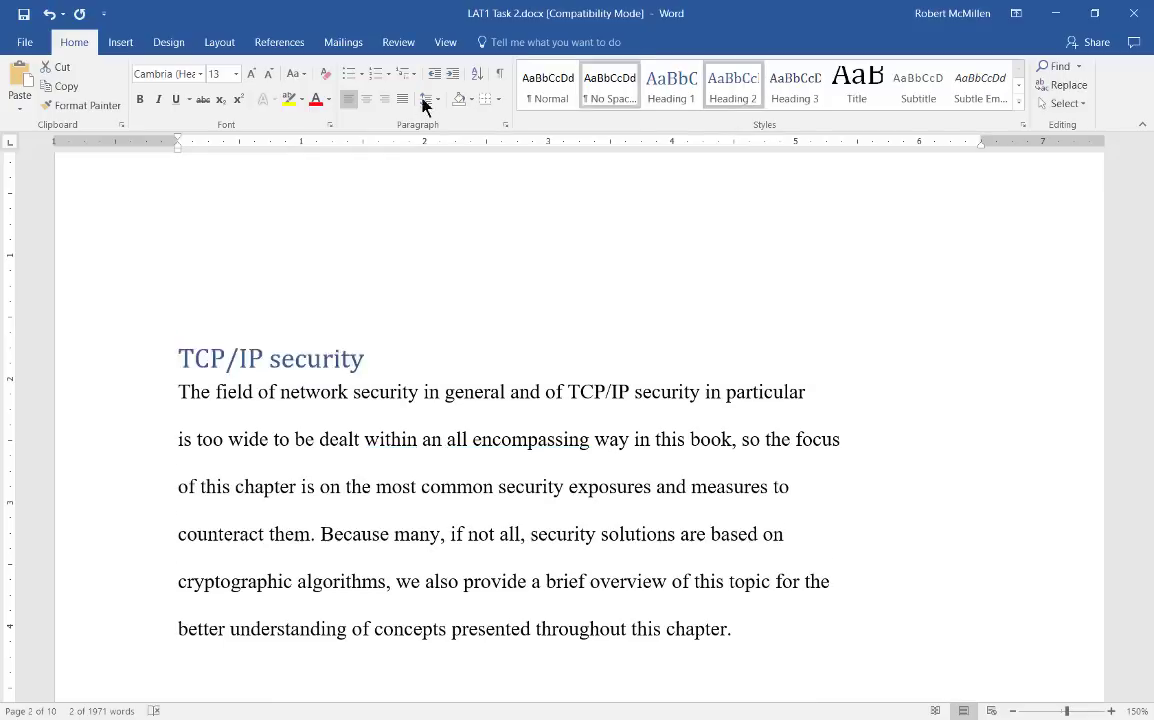
pyautogui.click(366, 99)
pyautogui.click(722, 337)
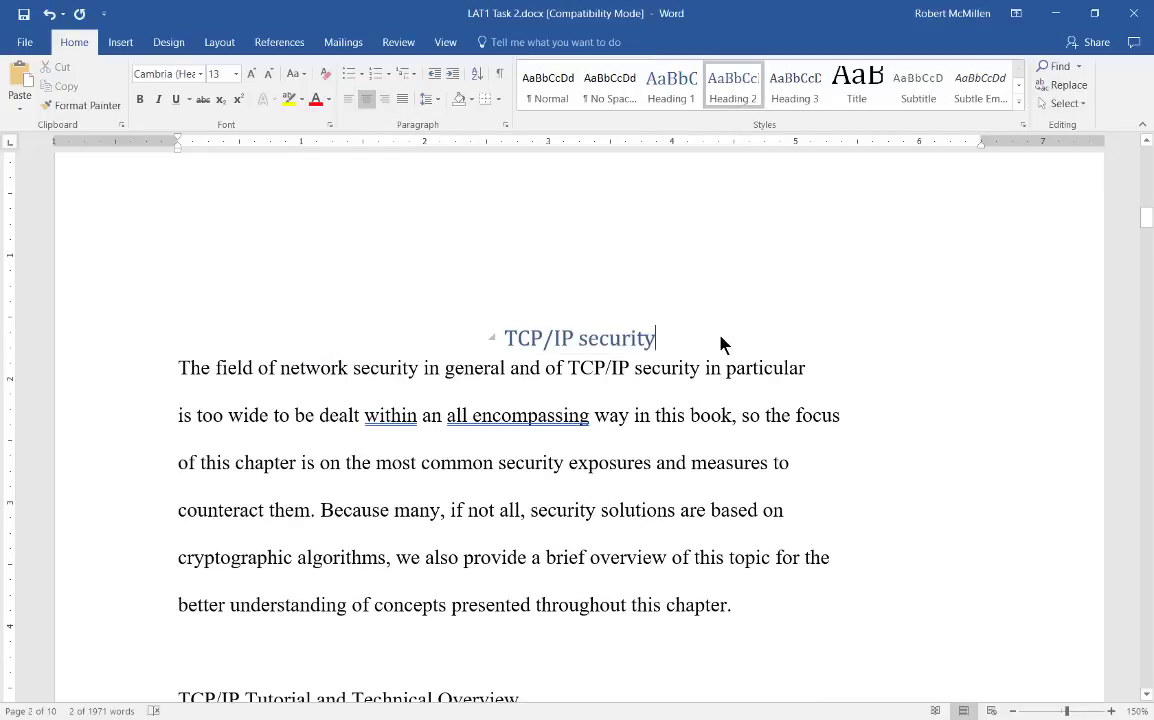
pyautogui.scroll(-5, 719, 337)
# Make 'Security exposures and solutions' and 'Common attacks against security' centred Heading 2 headings
pyautogui.moveTo(734, 378); pyautogui.dragTo(440, 382)
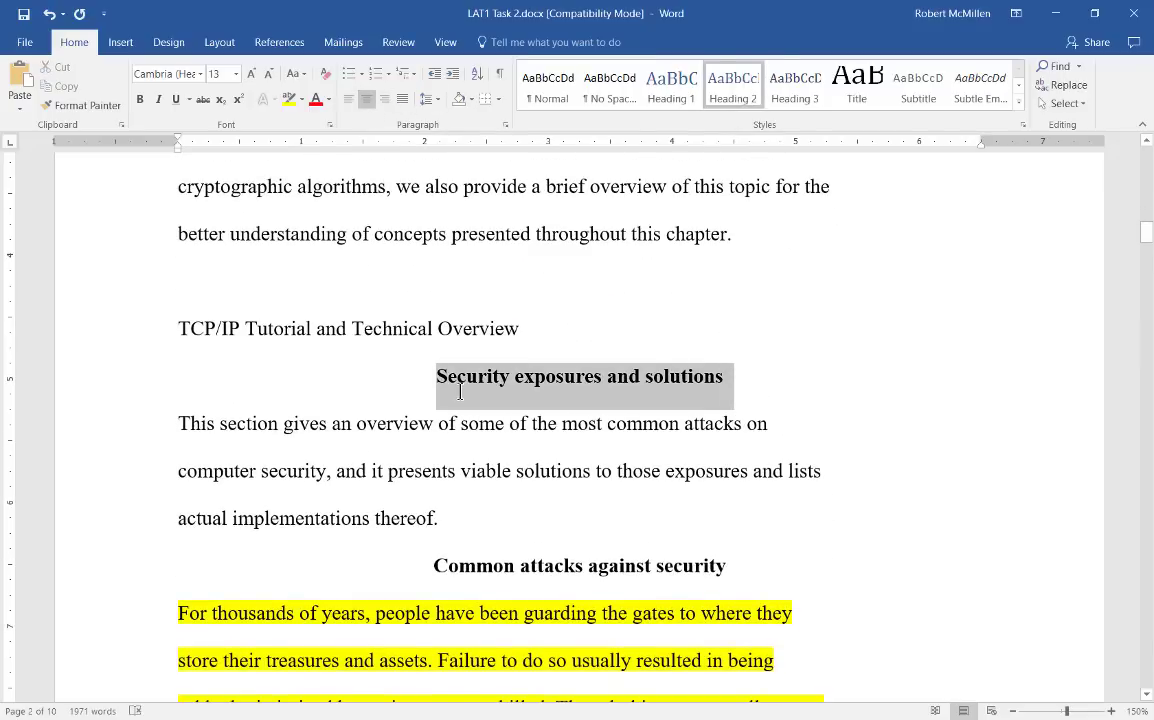
pyautogui.click(733, 85)
pyautogui.click(366, 99)
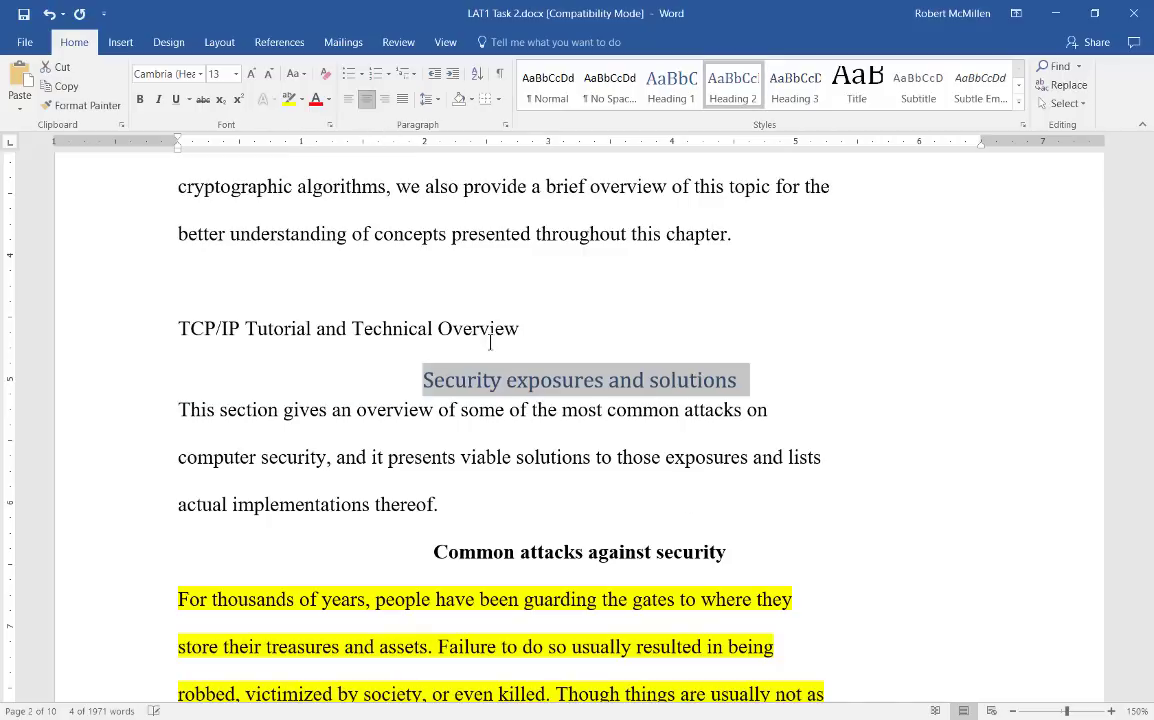
pyautogui.moveTo(736, 553); pyautogui.dragTo(432, 553)
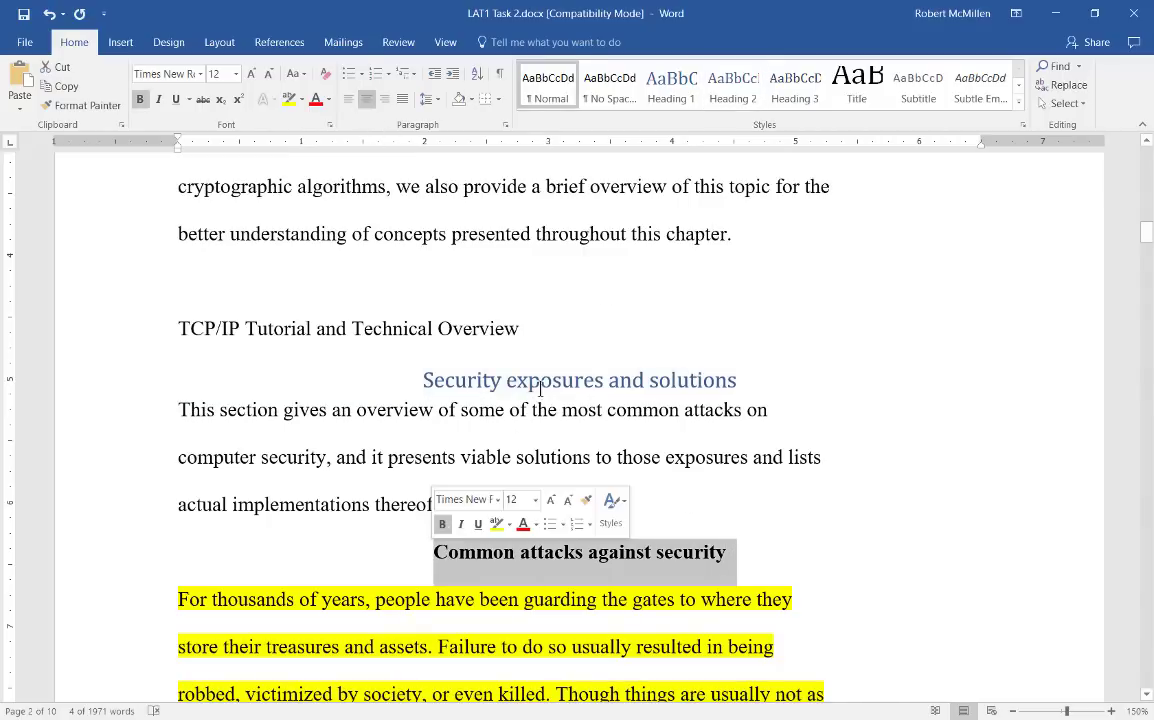
pyautogui.click(733, 93)
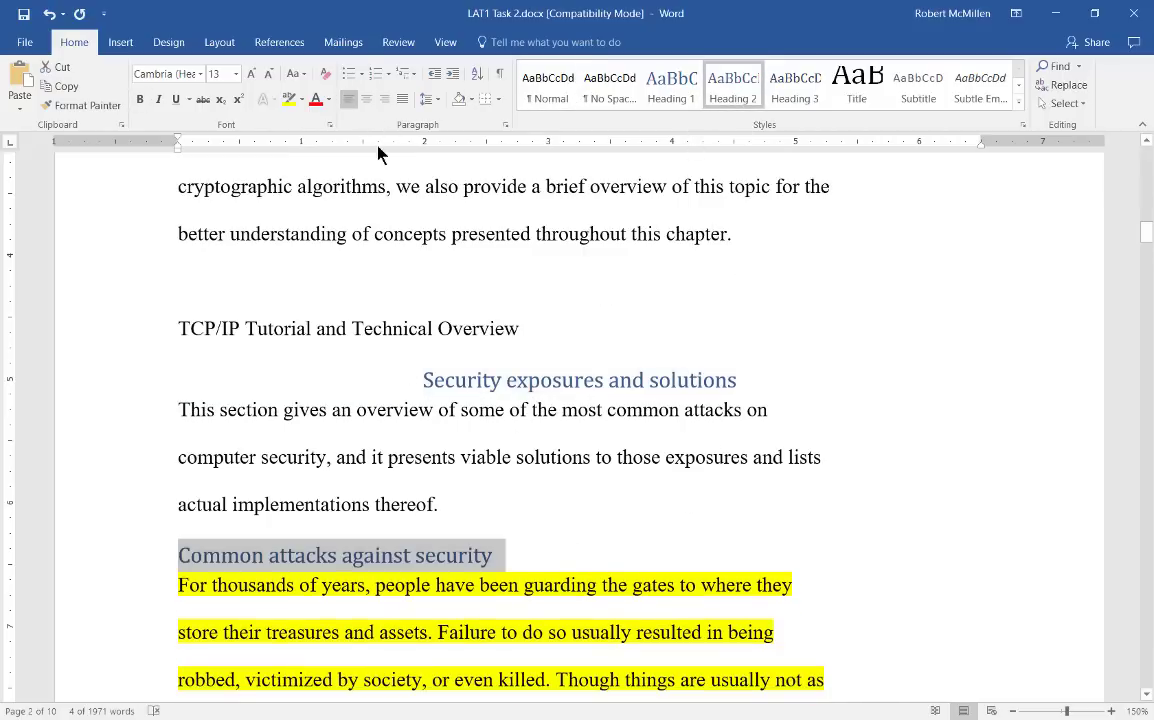
pyautogui.click(366, 99)
pyautogui.click(757, 458)
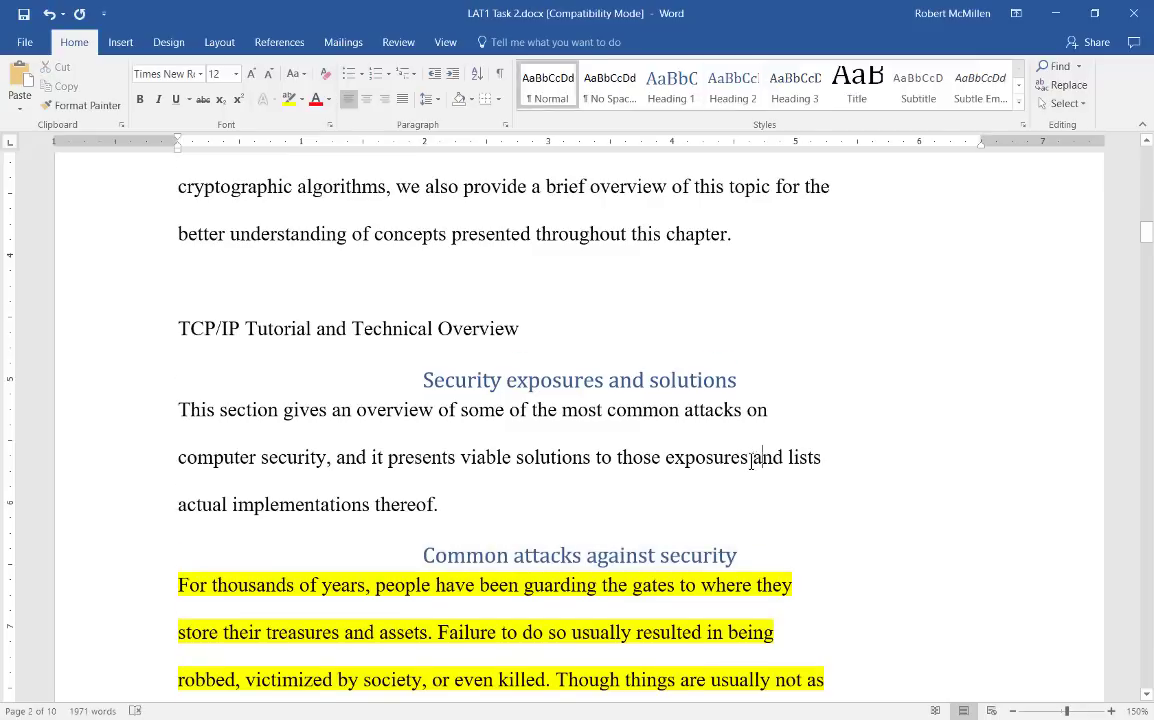
pyautogui.scroll(-8, 750, 460)
pyautogui.scroll(-15, 741, 455)
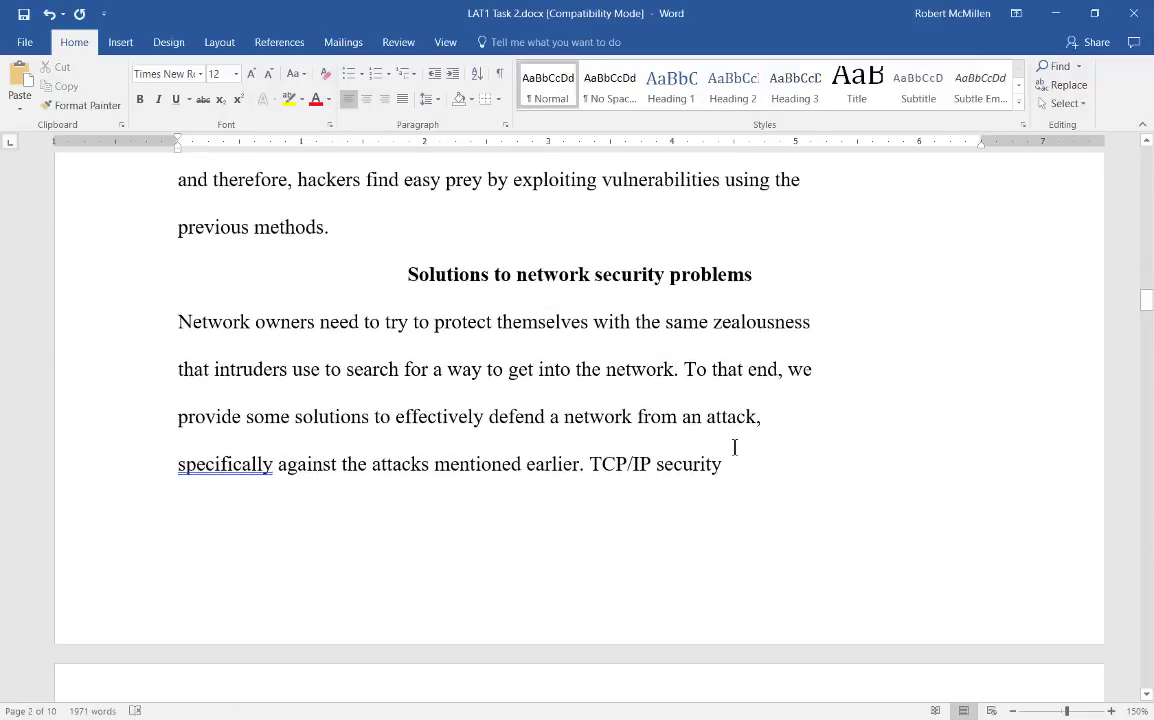
# Make 'TCP/IP Tutorial and Technical Overview' a centred Heading 1
pyautogui.scroll(-10, 734, 450)
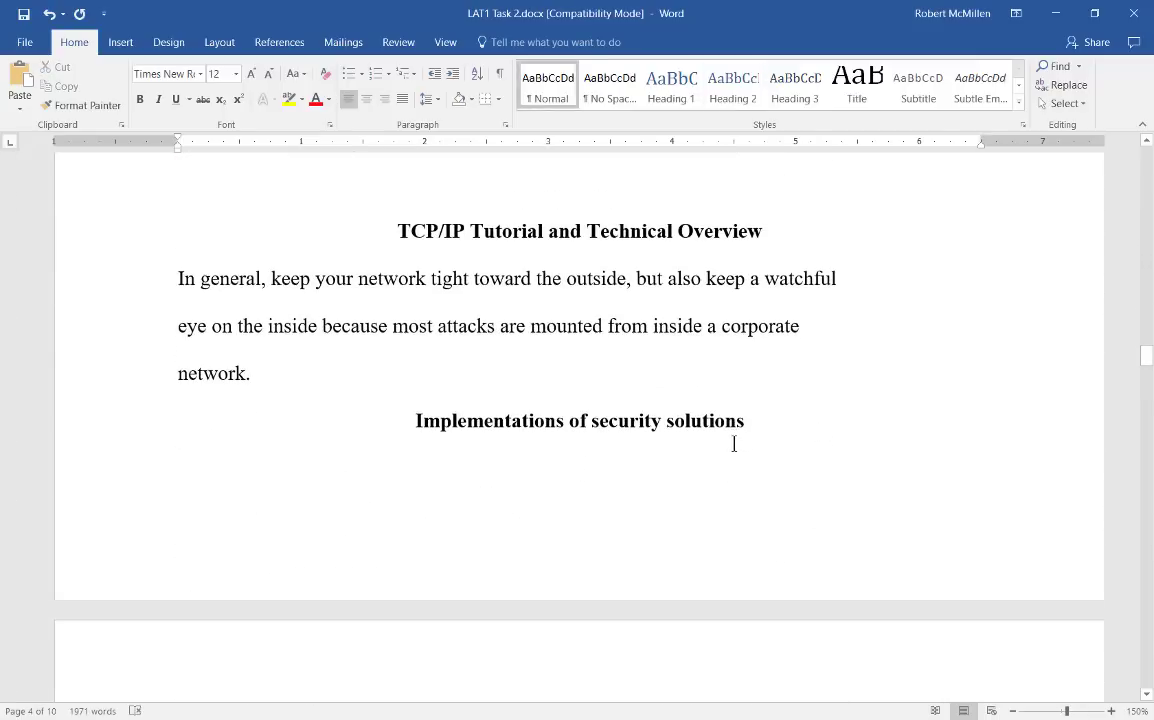
pyautogui.scroll(4, 752, 425)
pyautogui.moveTo(783, 416); pyautogui.dragTo(385, 414)
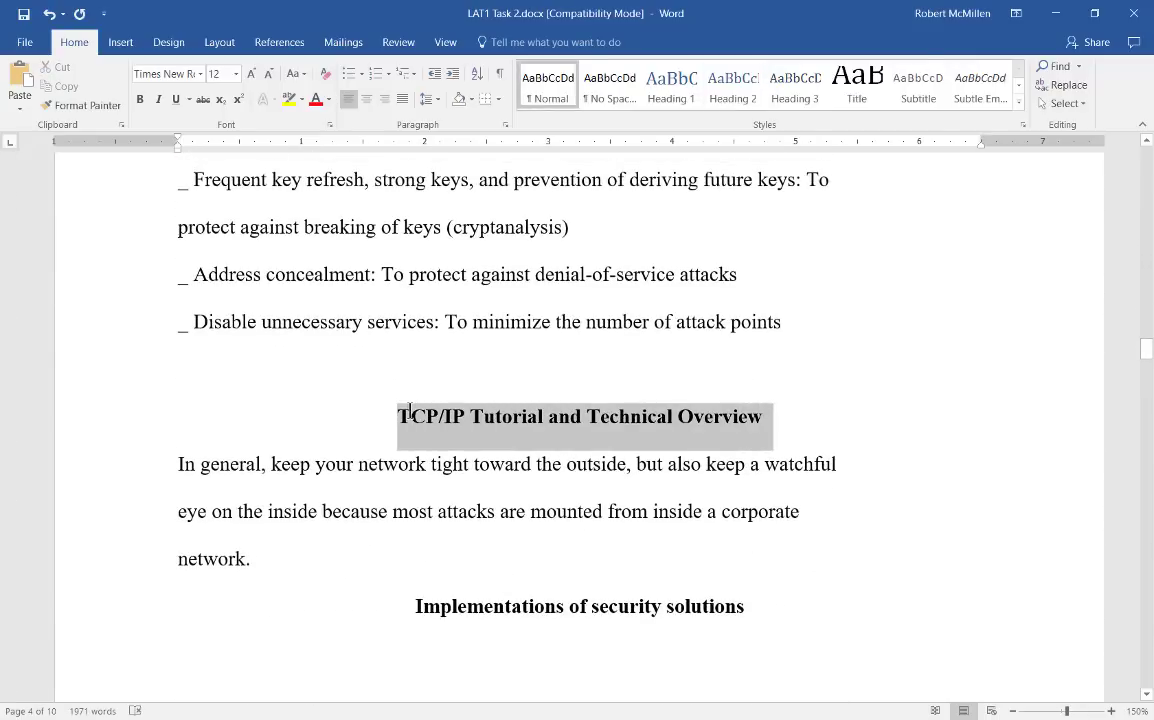
pyautogui.click(668, 88)
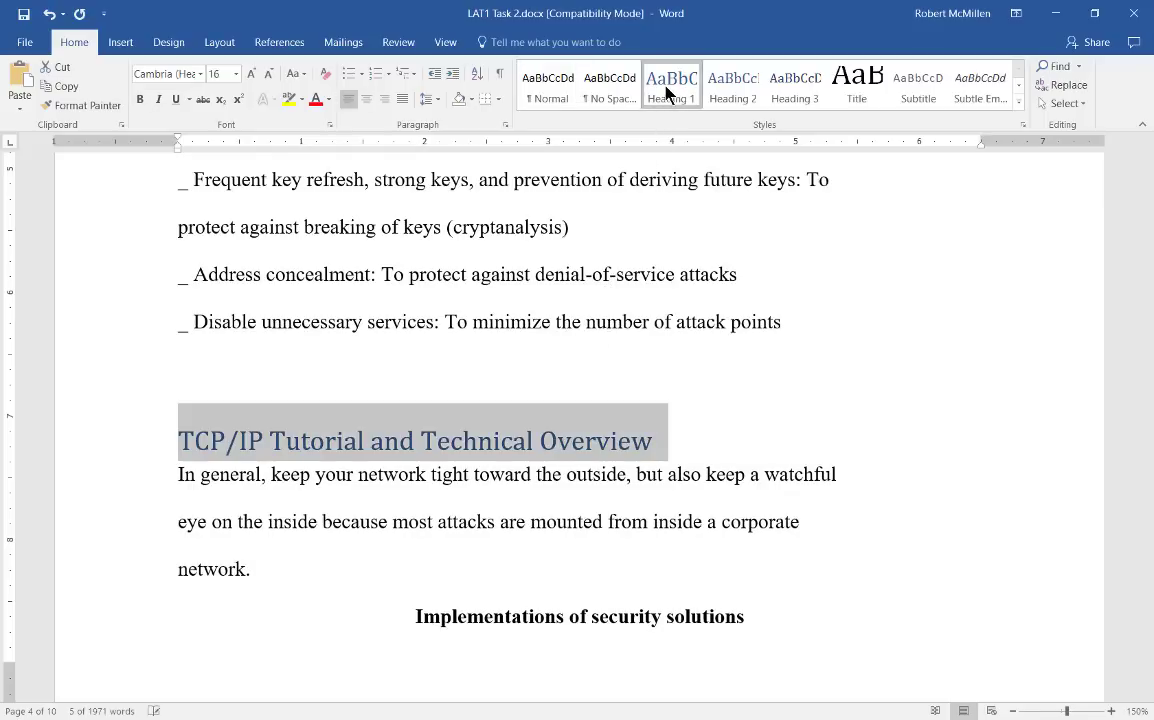
pyautogui.click(365, 100)
pyautogui.click(767, 621)
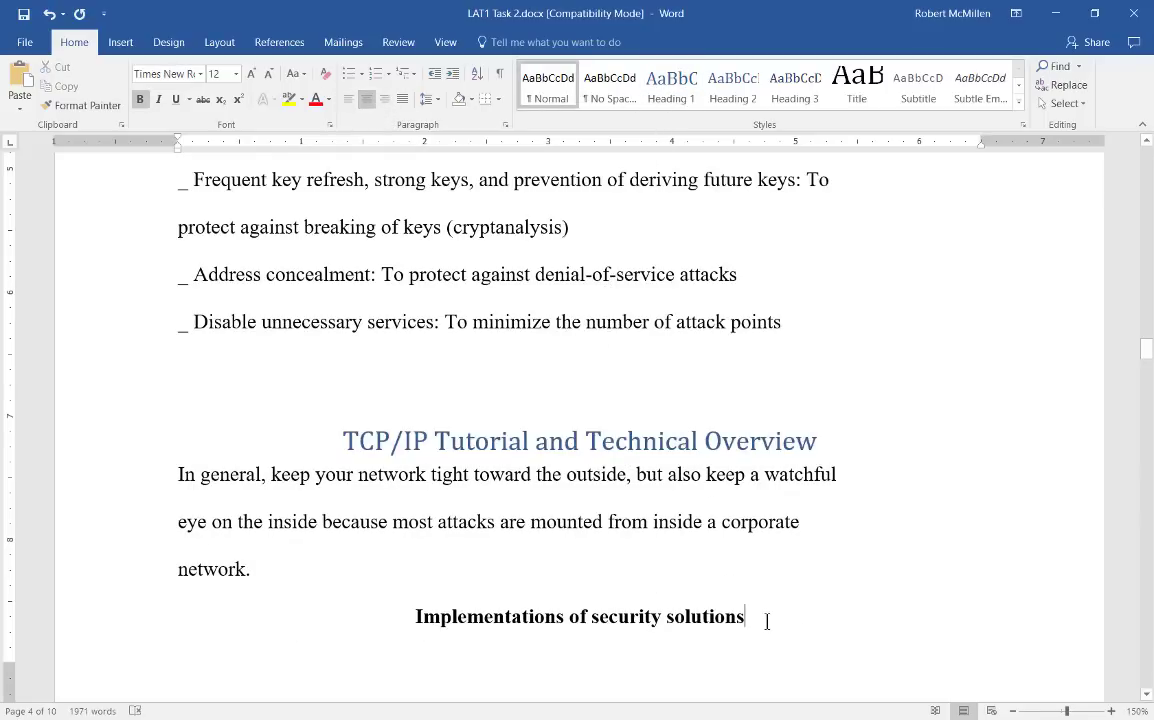
# Make 'Implementations of security solutions' a centred Heading 2, then return to the document top
pyautogui.moveTo(767, 621); pyautogui.dragTo(435, 619)
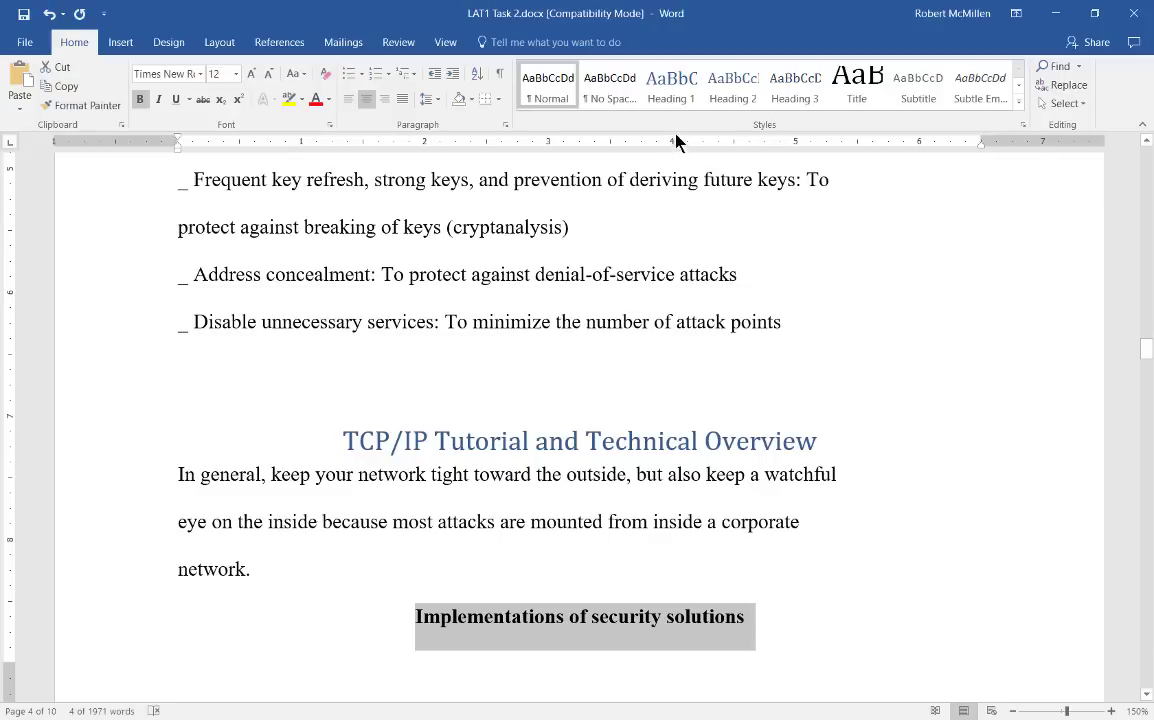
pyautogui.click(731, 90)
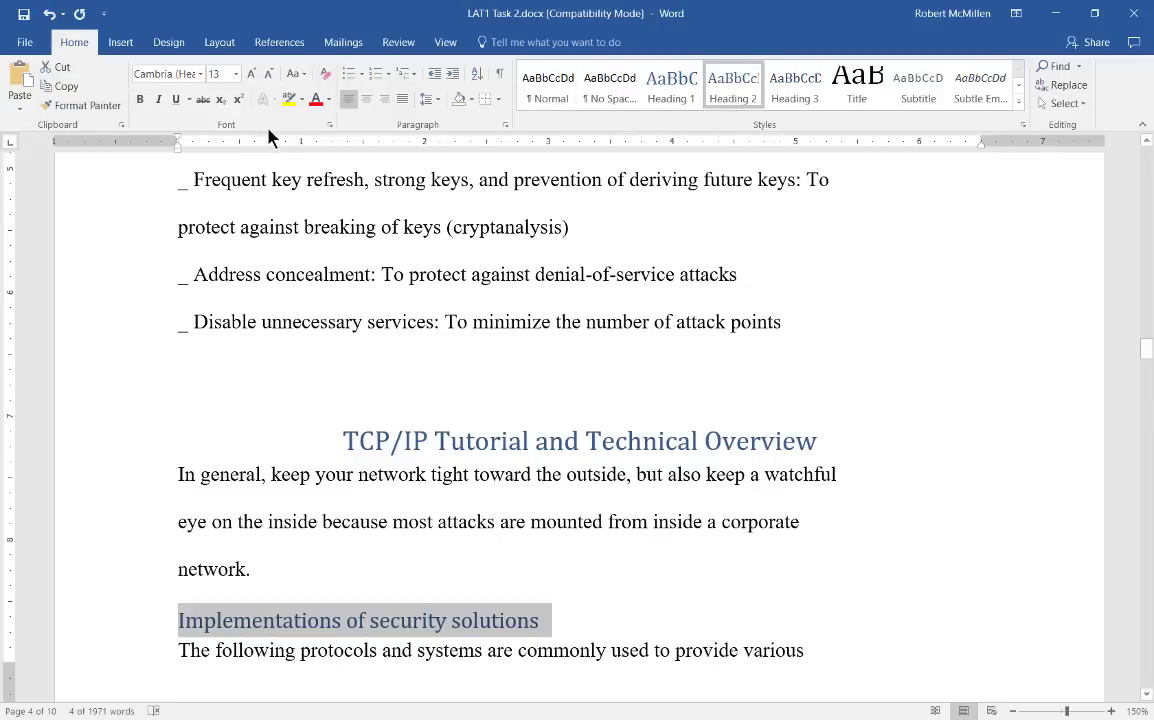
pyautogui.click(367, 99)
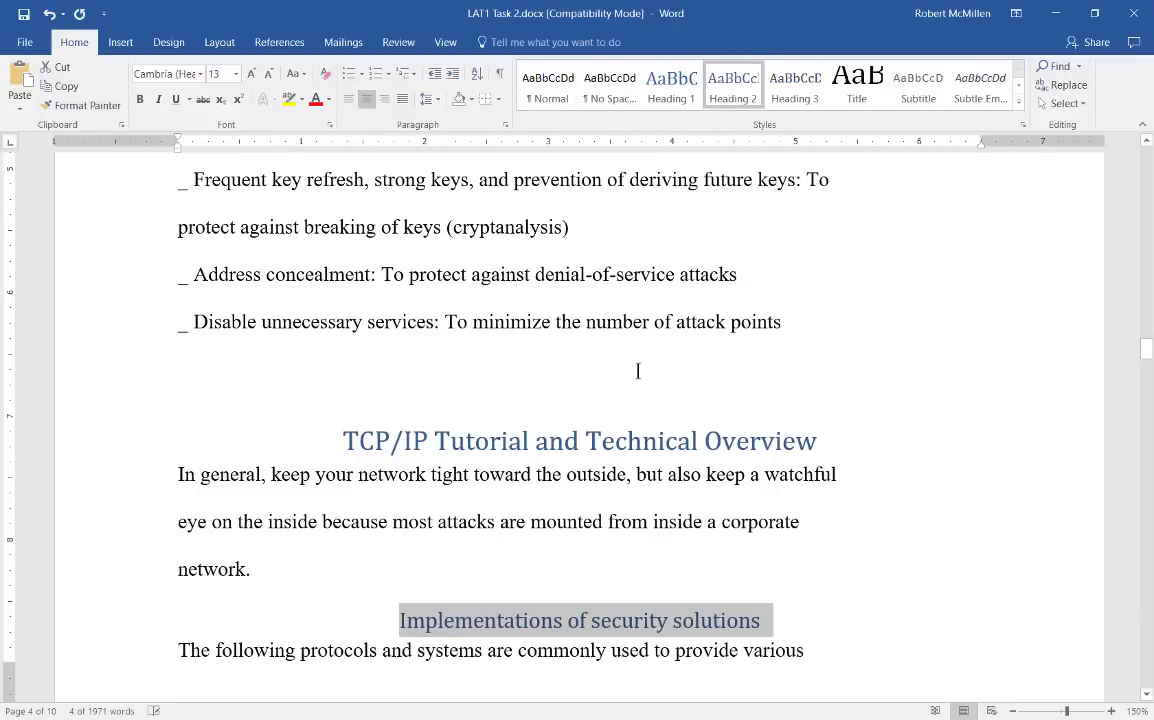
pyautogui.click(647, 372)
pyautogui.scroll(15, 647, 375)
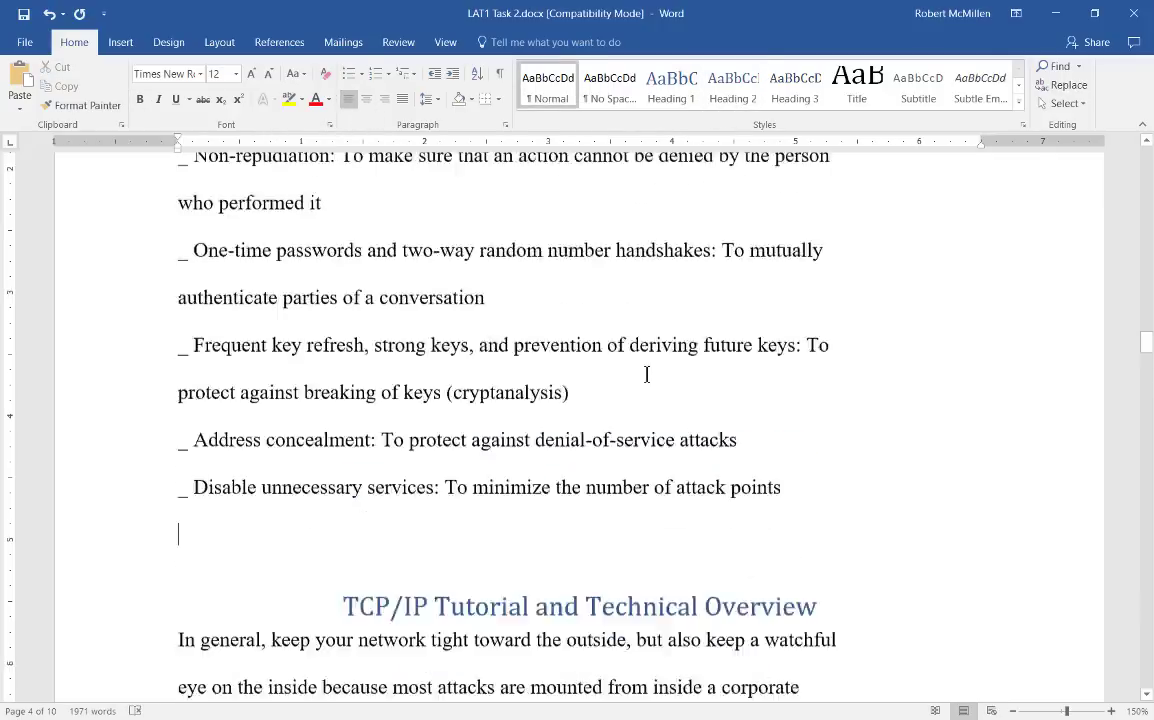
pyautogui.moveTo(1146, 263); pyautogui.dragTo(1147, 152)
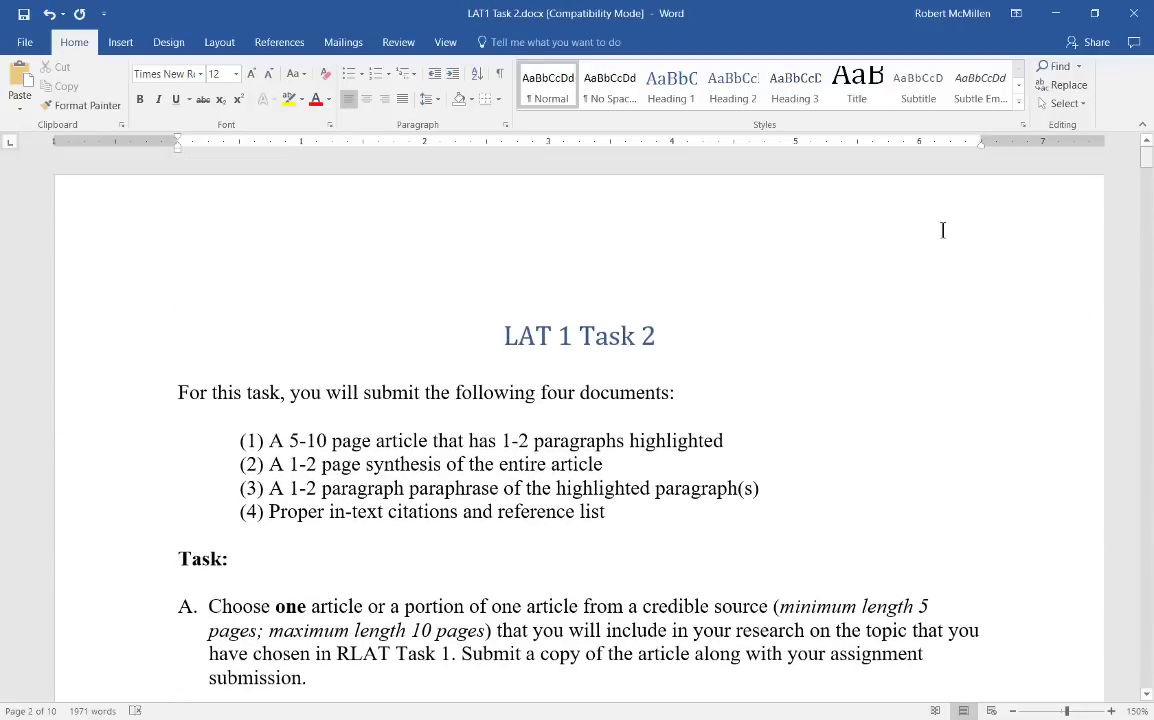
# Insert an Automatic Table of Contents on a new line below the 'LAT 1 Task 2' title
pyautogui.click(708, 338)
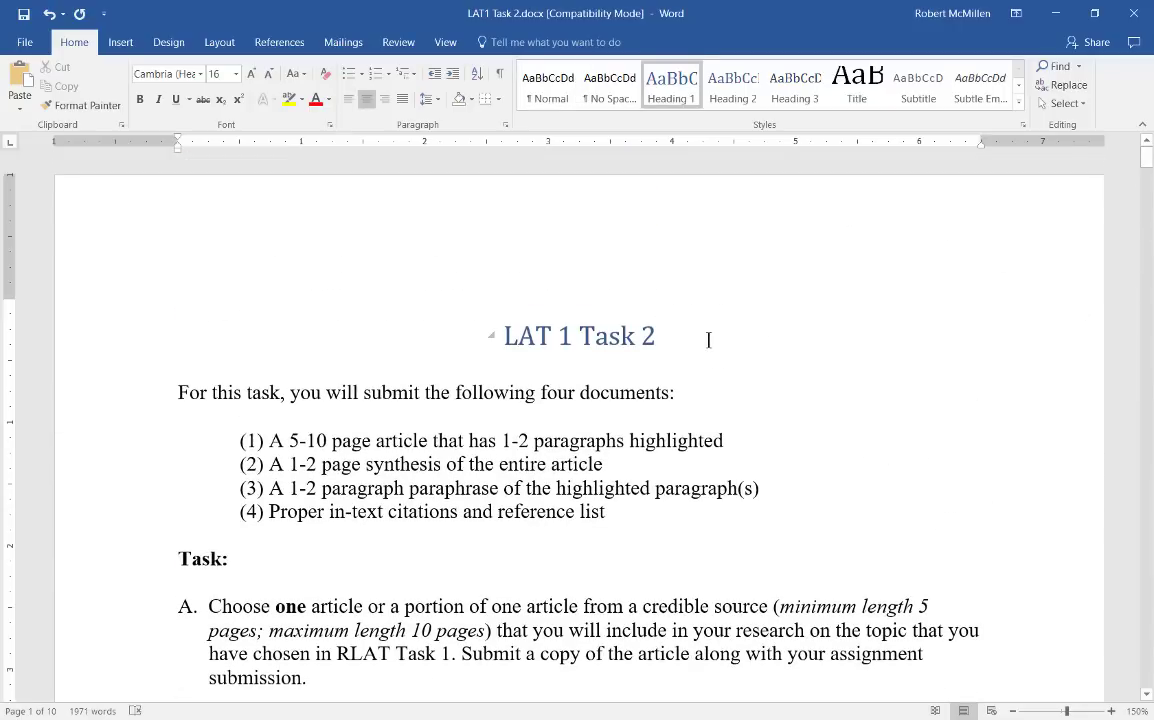
pyautogui.press('Return')
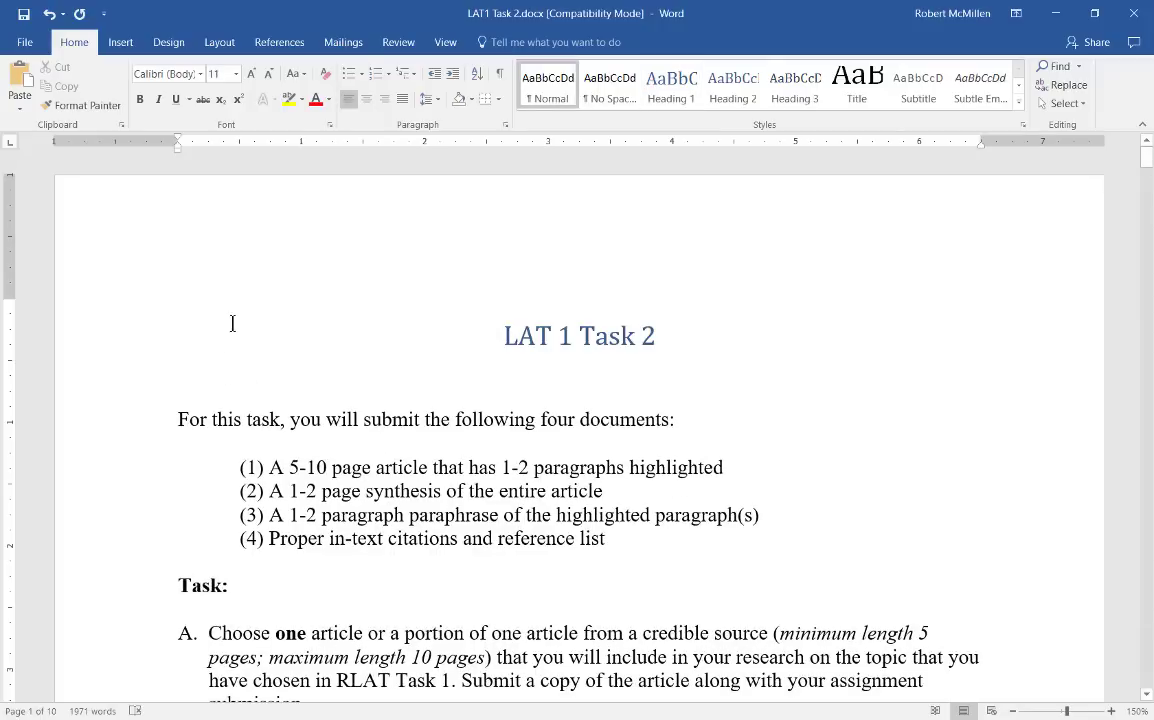
pyautogui.click(288, 50)
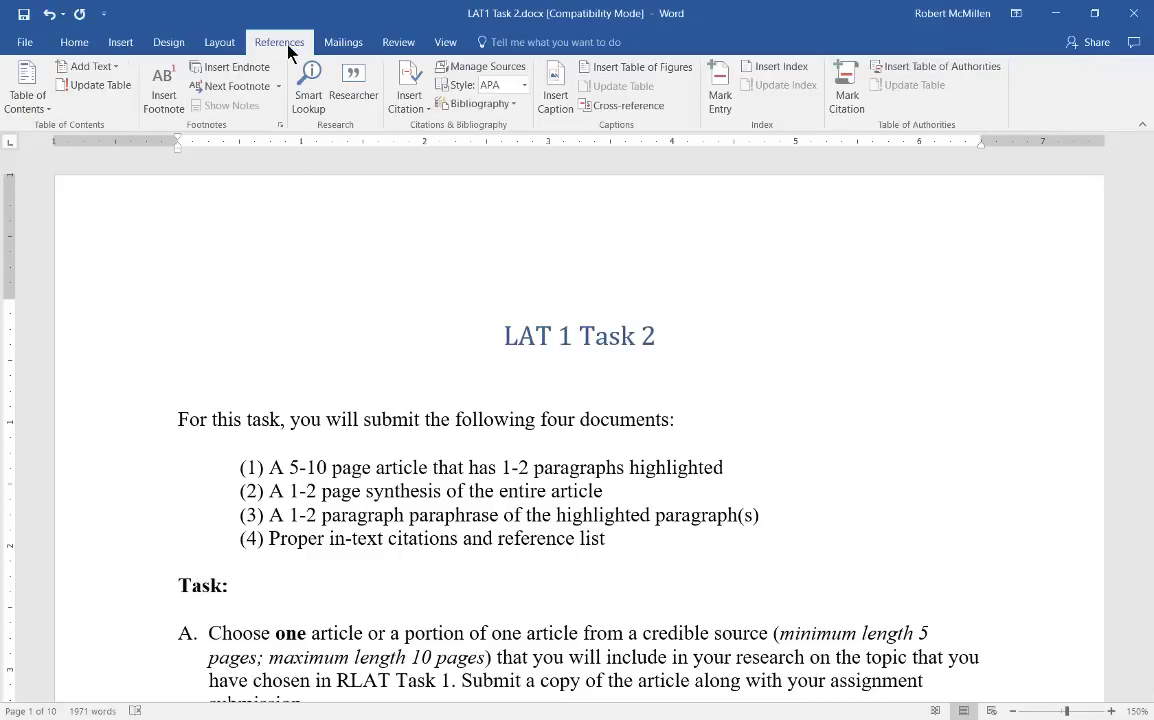
pyautogui.click(24, 104)
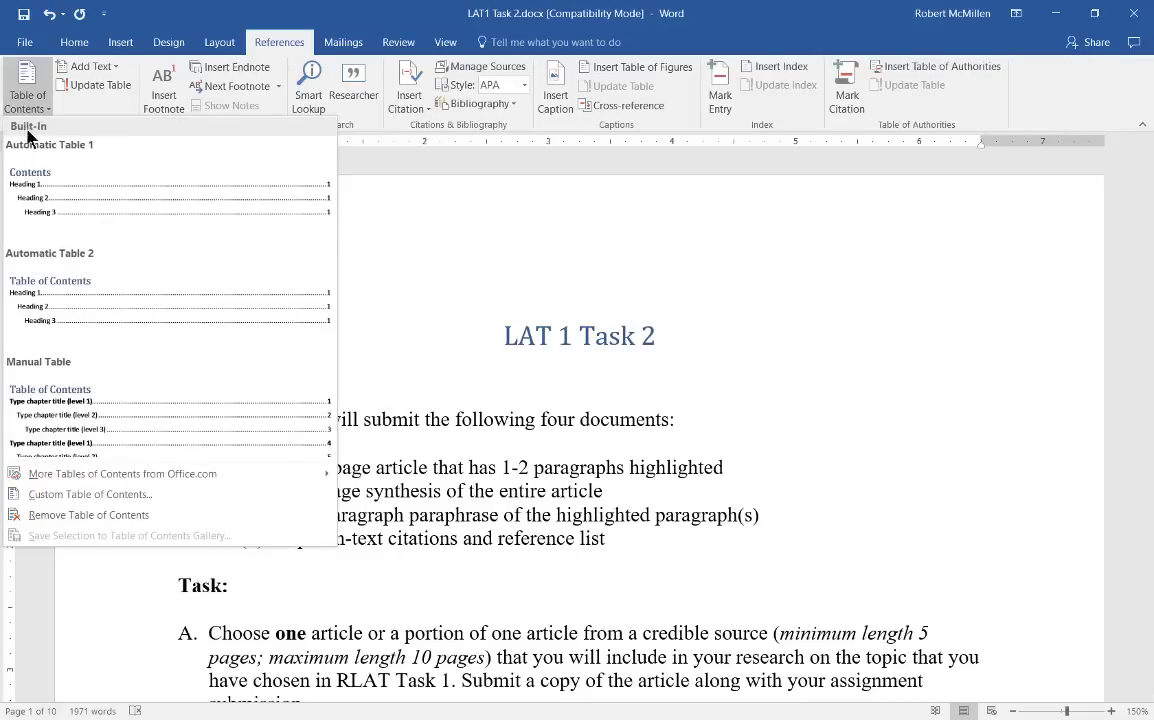
pyautogui.click(57, 303)
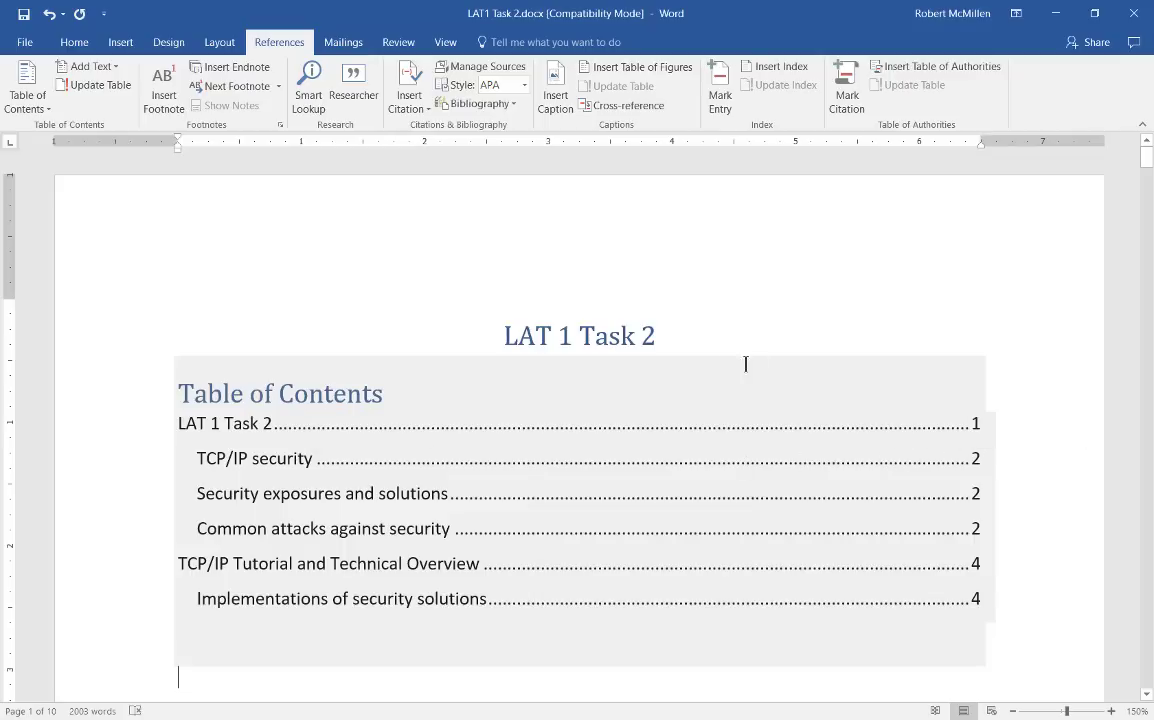
pyautogui.click(668, 336)
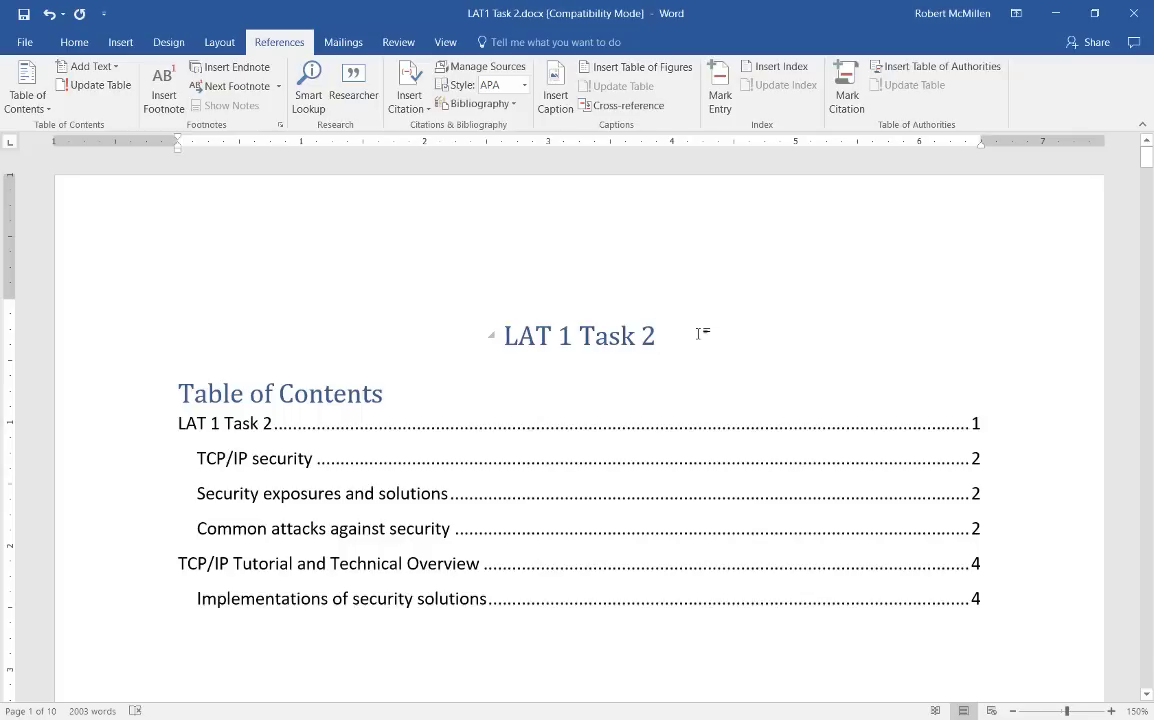
# Change the title to 'LAT 1 Task 2.1' and update the entire Table of Contents
pyautogui.write('.1')
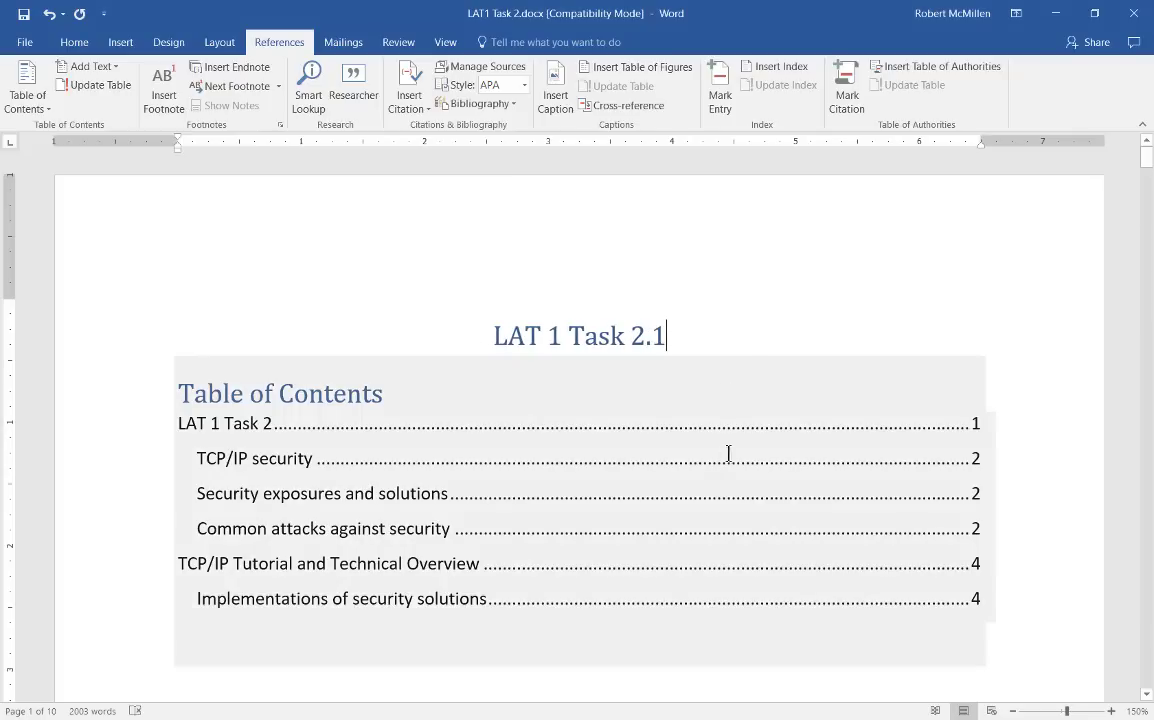
pyautogui.click(458, 423)
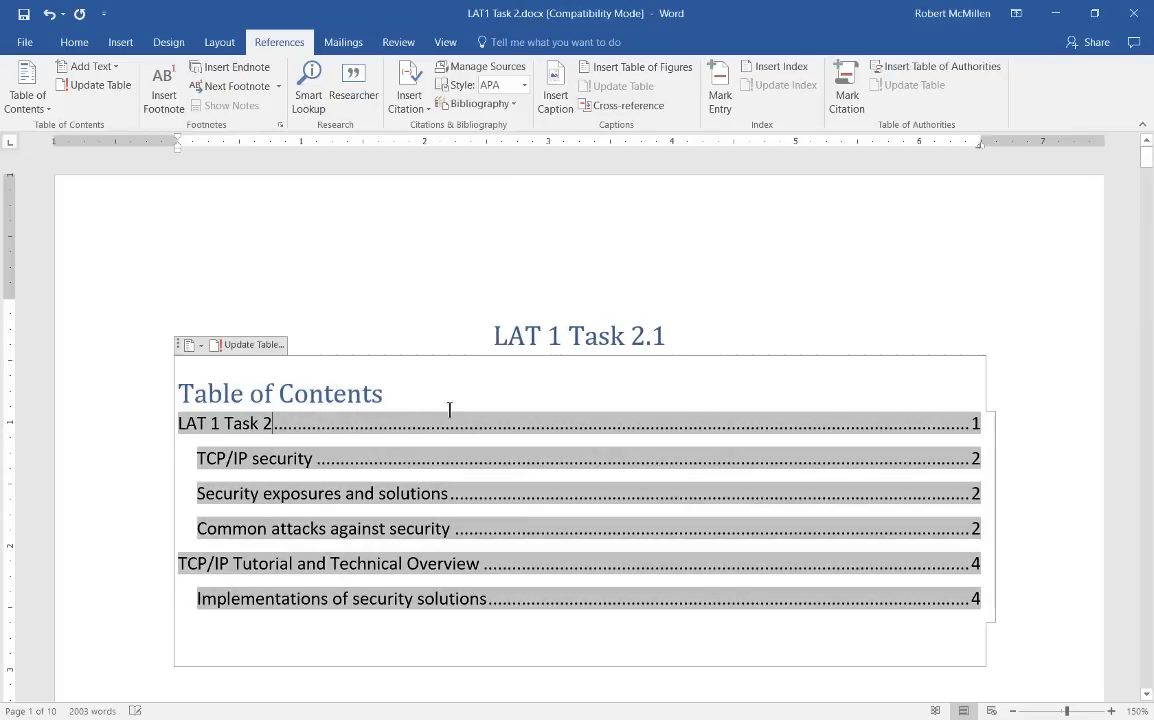
pyautogui.click(258, 345)
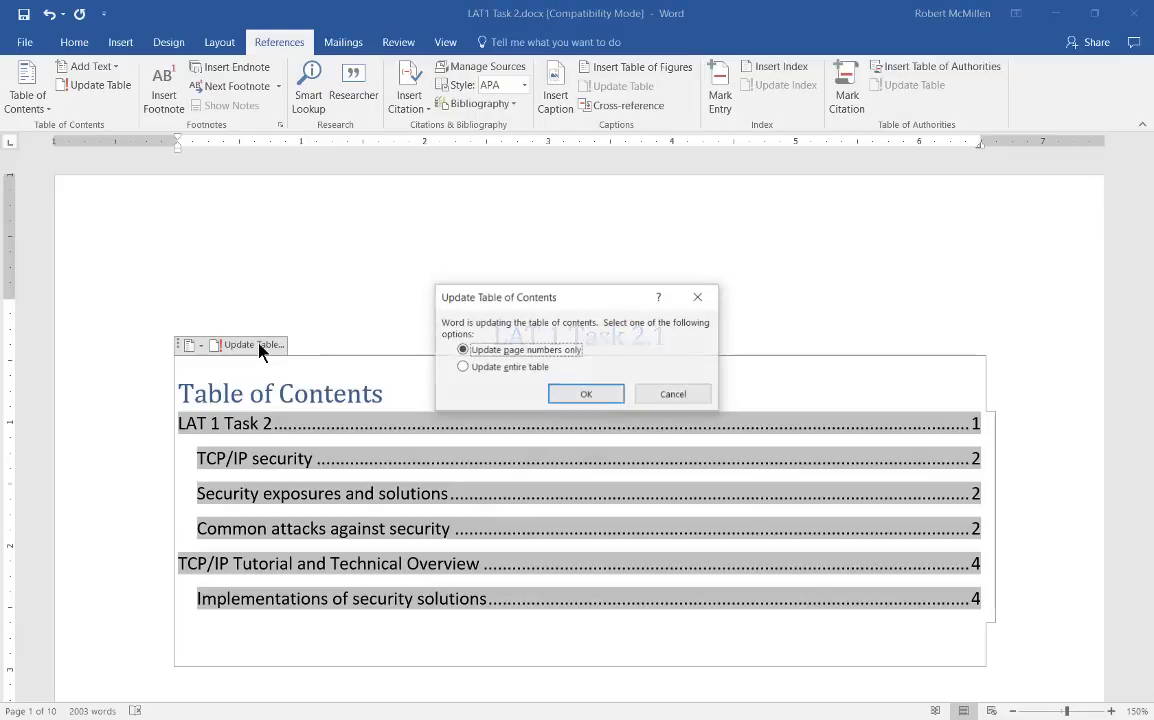
pyautogui.click(462, 367)
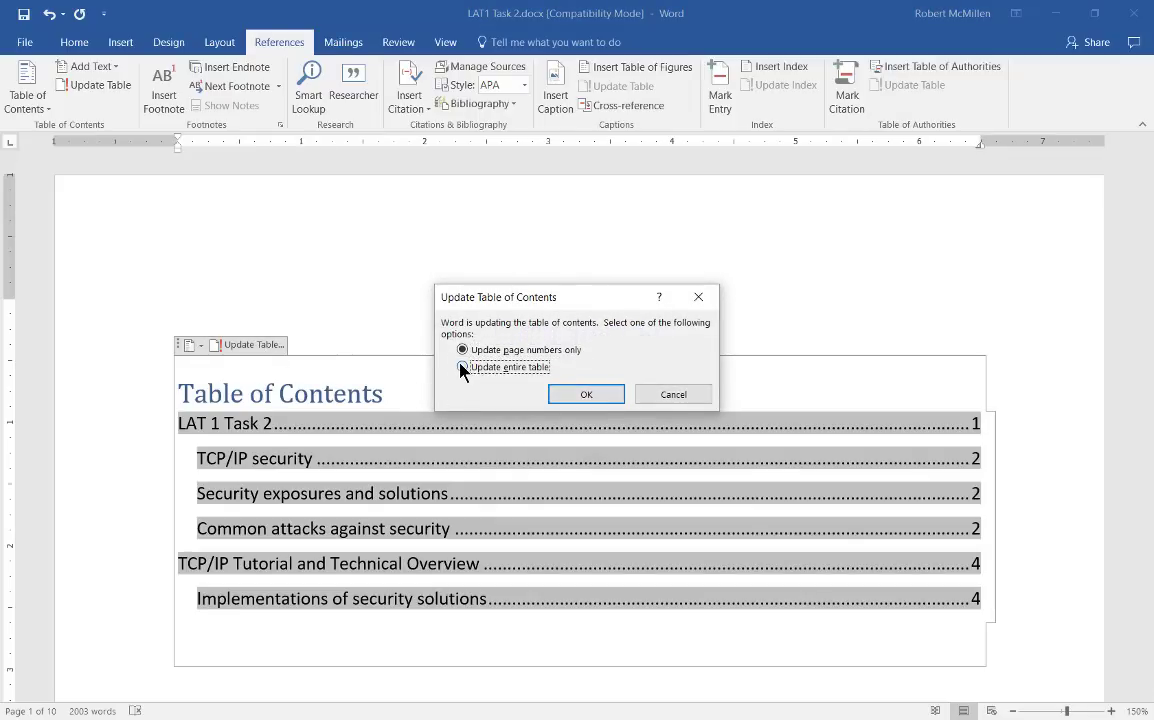
pyautogui.click(580, 396)
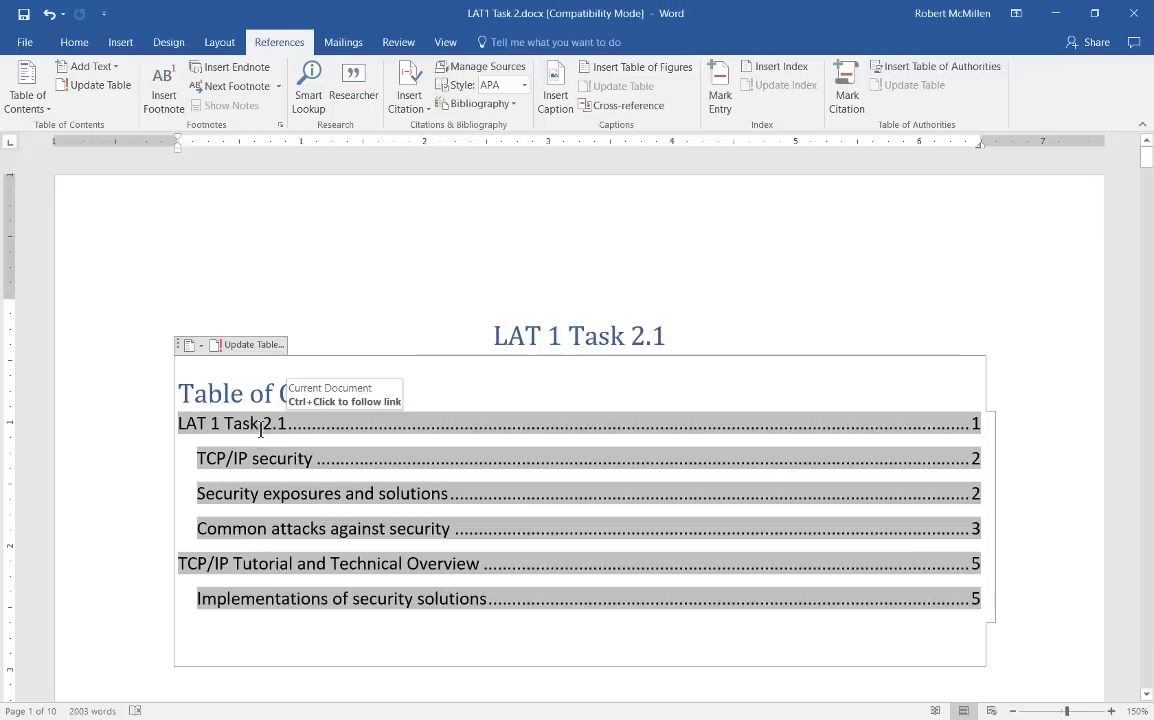
pyautogui.click(298, 424)
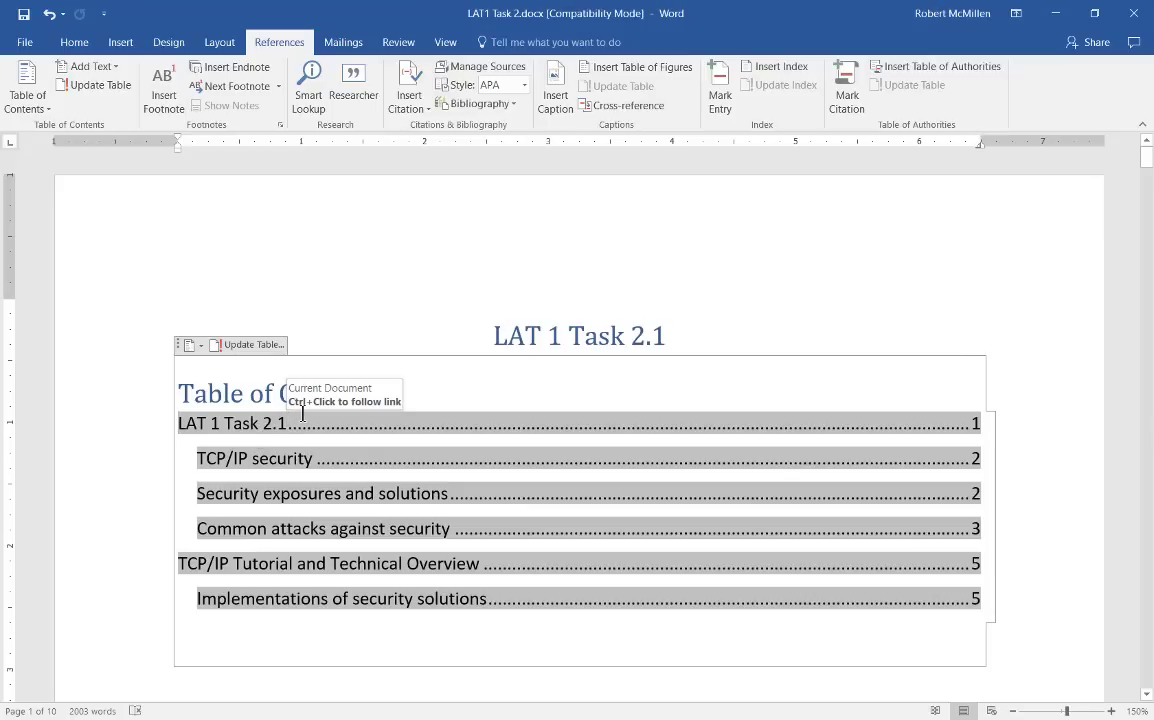
pyautogui.press('BackSpace')
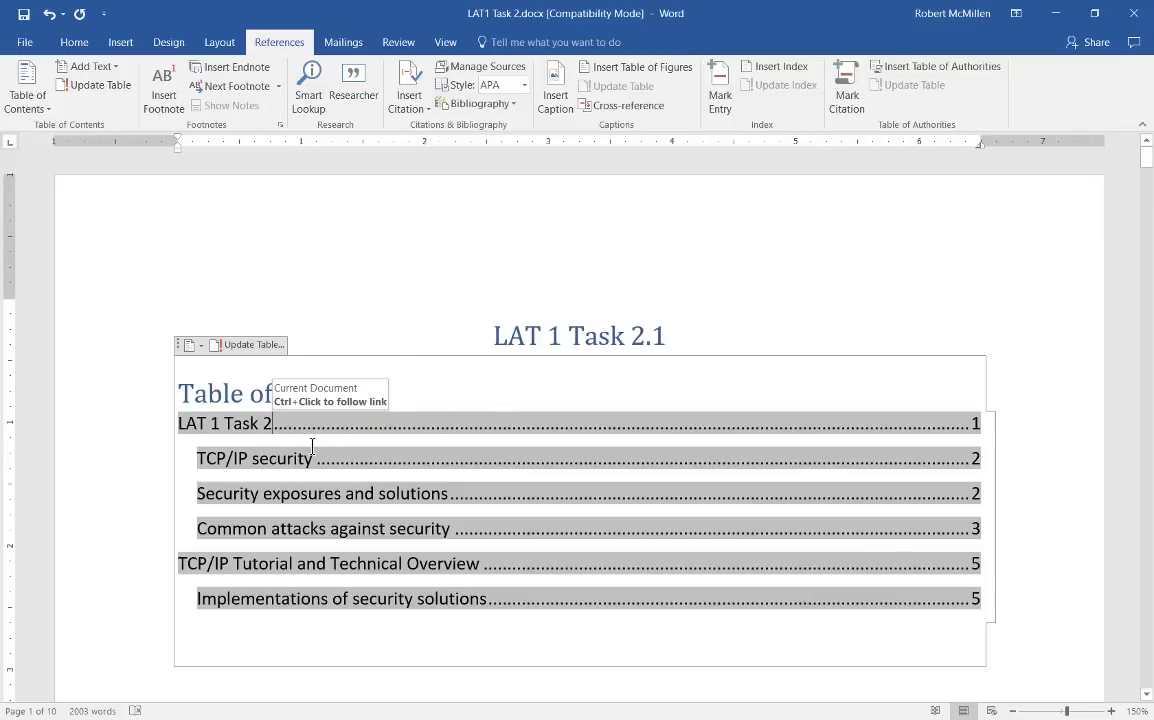
pyautogui.click(199, 346)
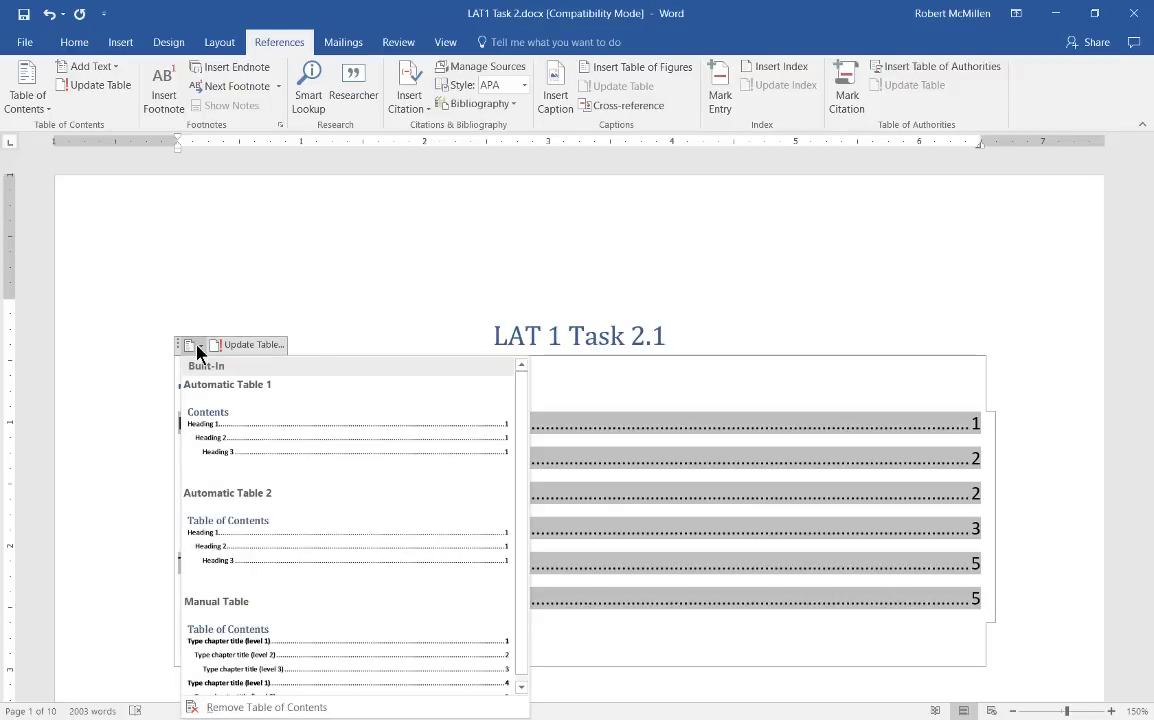
pyautogui.click(250, 435)
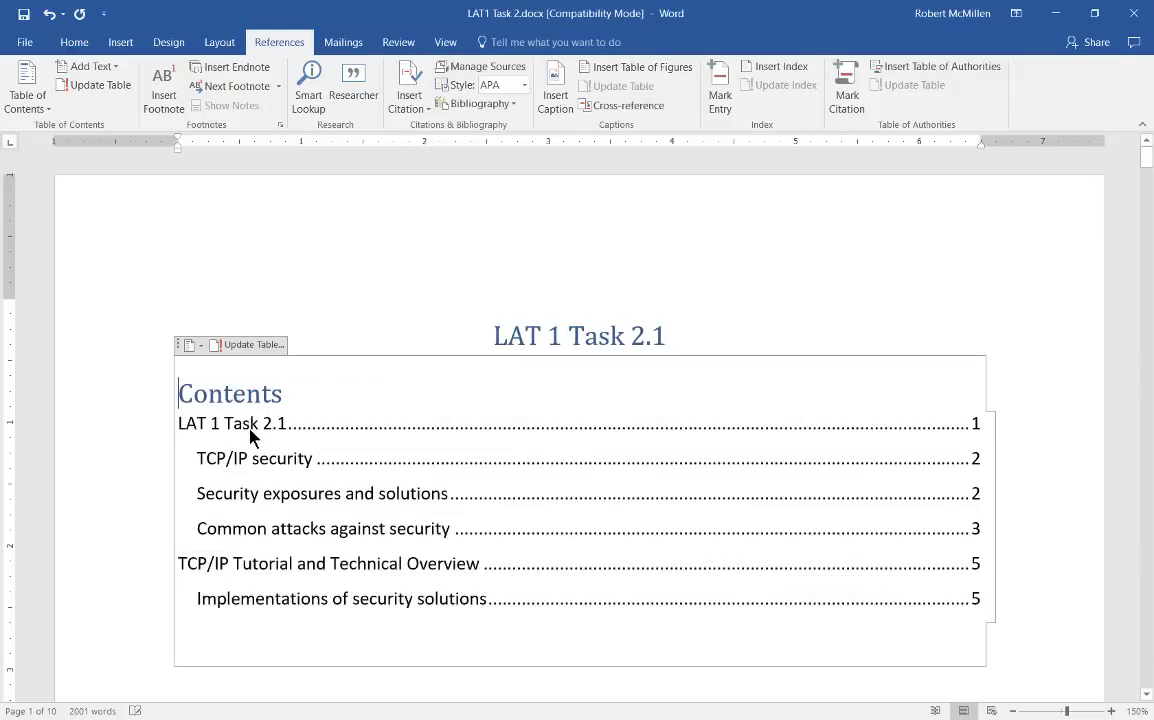
pyautogui.click(197, 345)
pyautogui.click(278, 525)
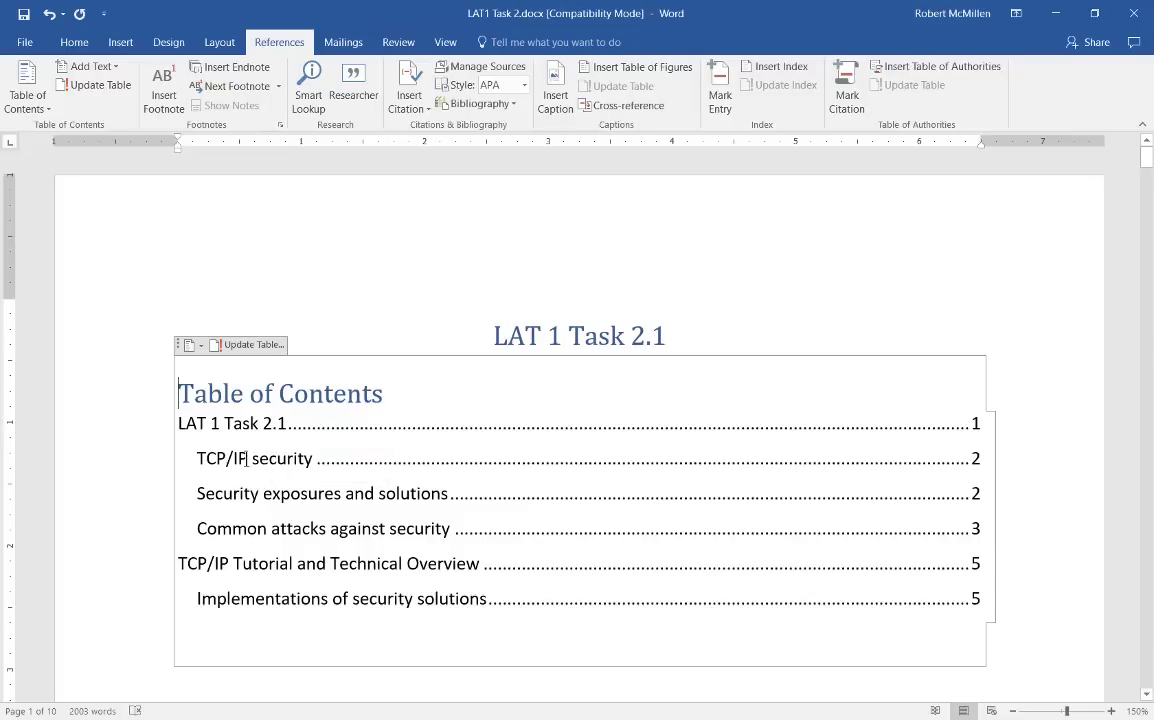
# Drag the whole Table of Contents down below item C about in-text citations and APA references
pyautogui.click(177, 346)
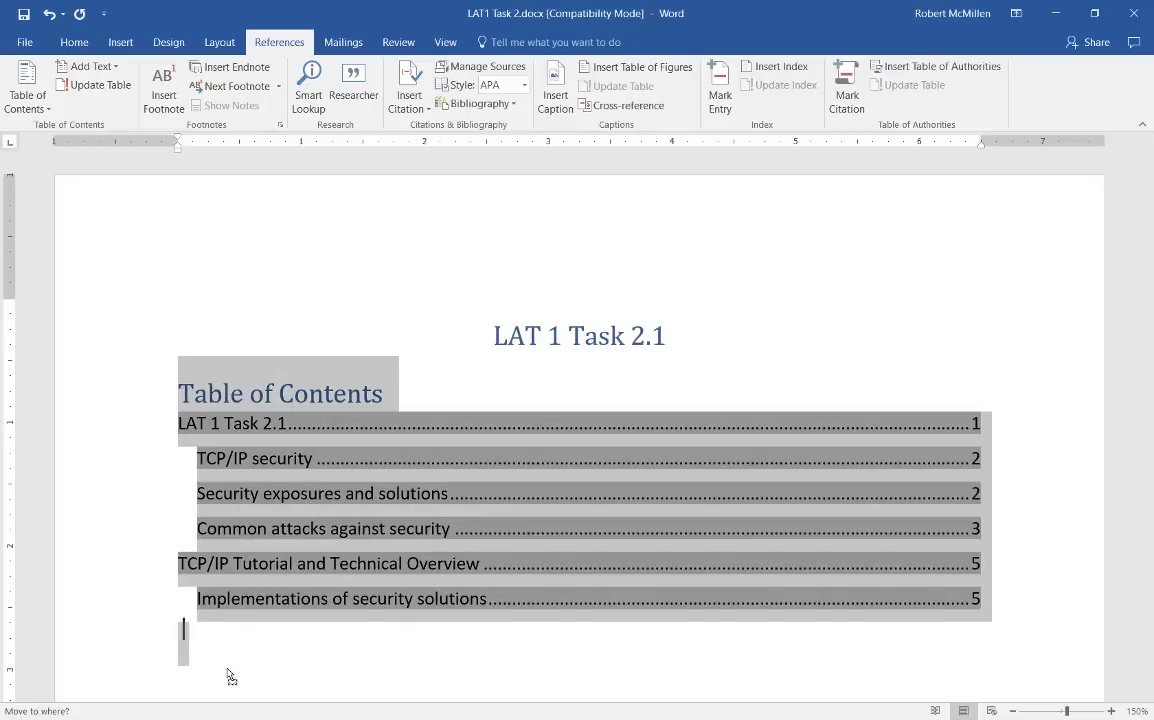
pyautogui.scroll(-1, 229, 677)
pyautogui.moveTo(229, 677); pyautogui.dragTo(238, 597)
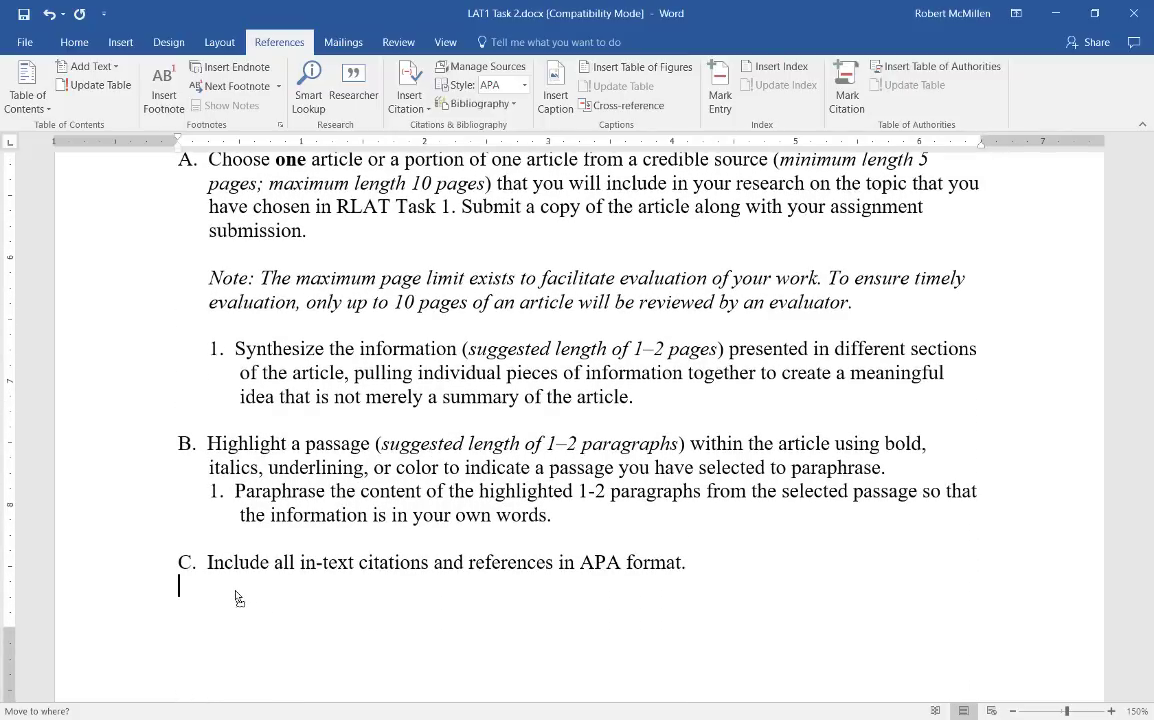
pyautogui.moveTo(238, 597); pyautogui.dragTo(238, 596)
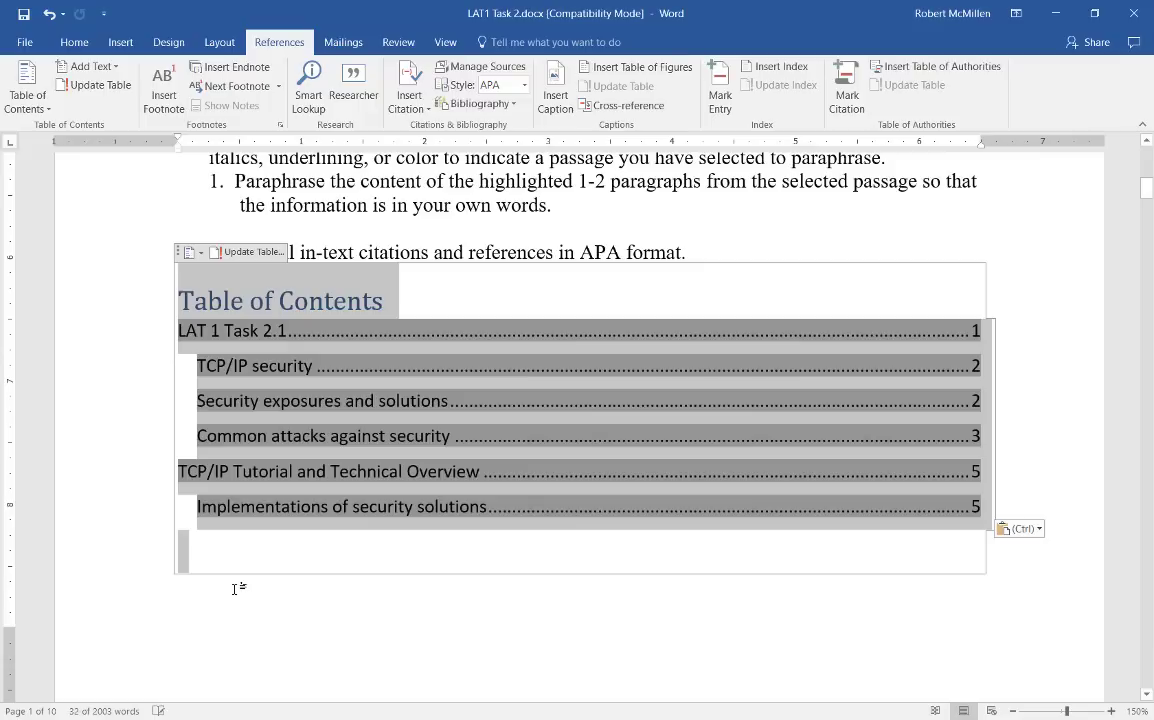
pyautogui.click(264, 604)
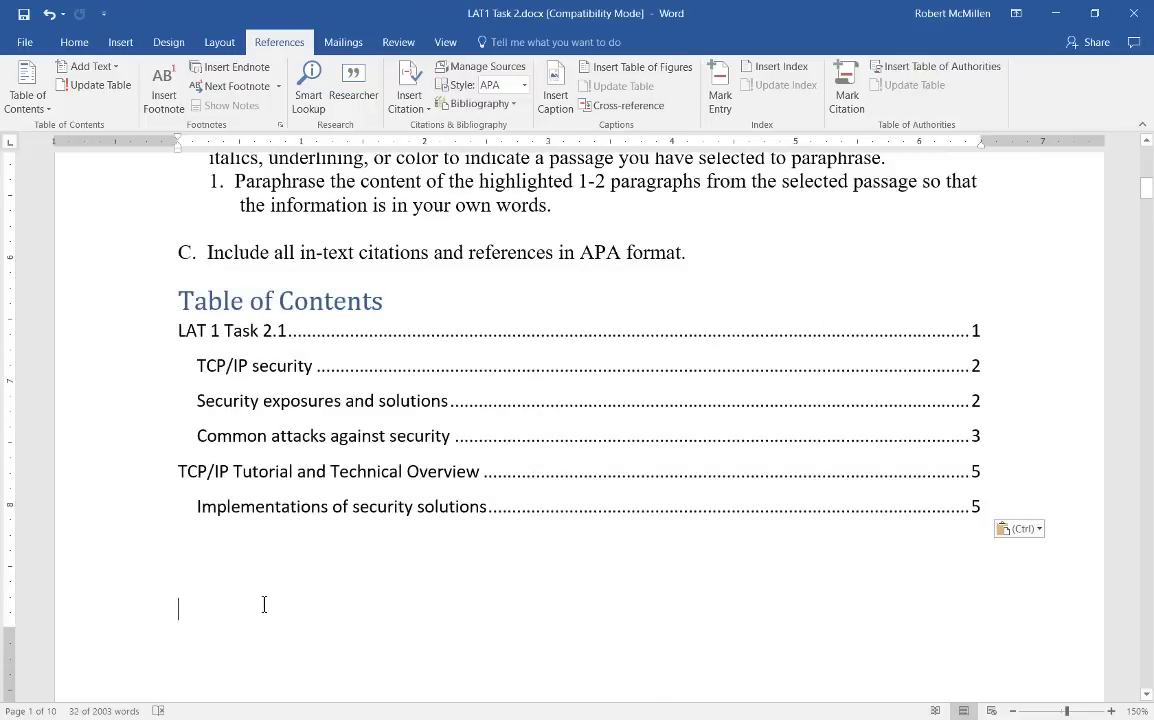
pyautogui.click(267, 430)
pyautogui.press('alt')
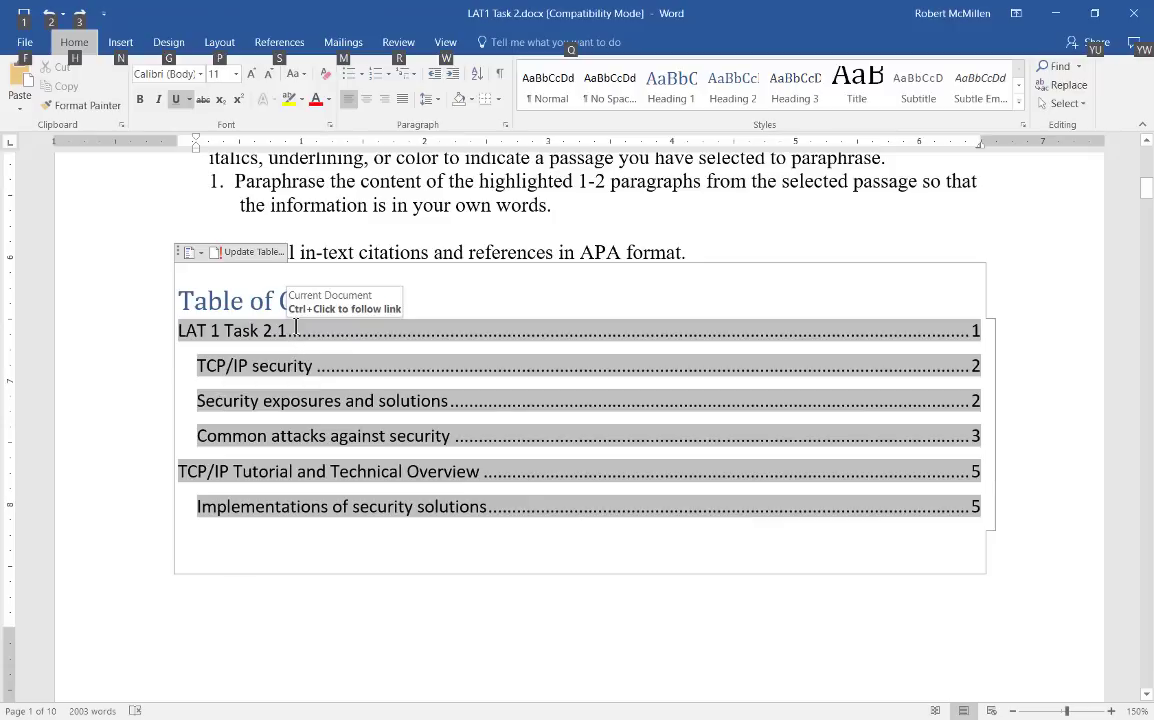
# Set the first contents entry, 'LAT 1 Task 2.1', in Bernard MT Condensed
pyautogui.moveTo(296, 327); pyautogui.dragTo(178, 330)
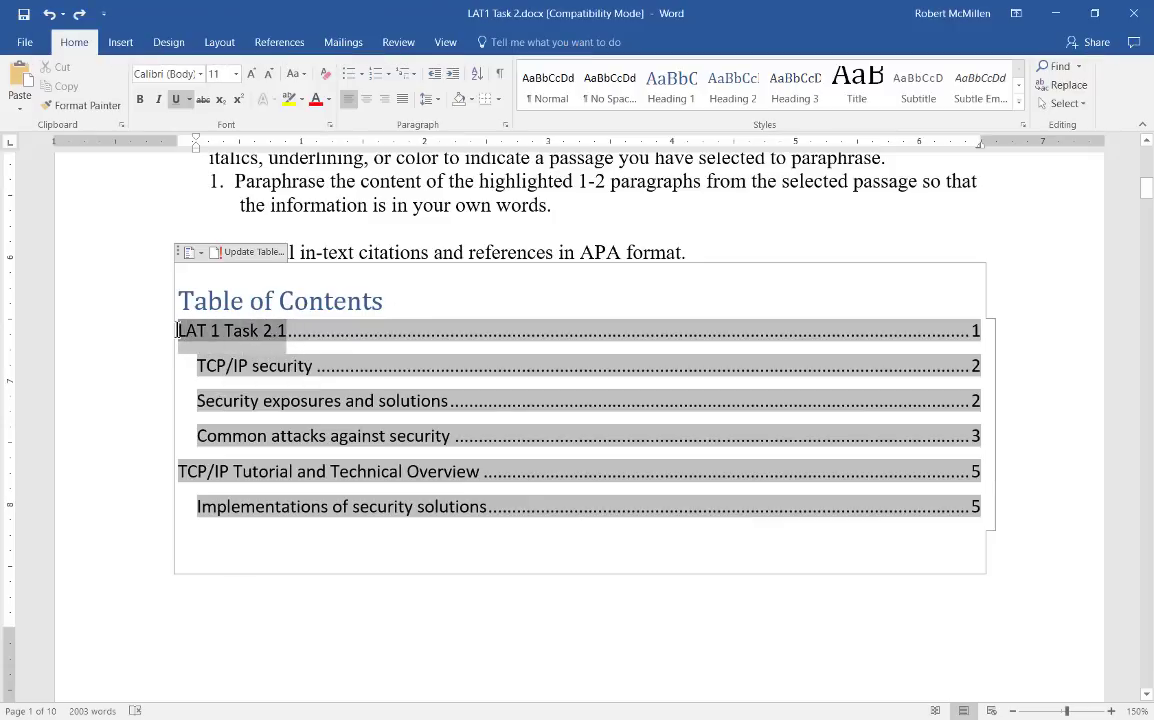
pyautogui.click(200, 74)
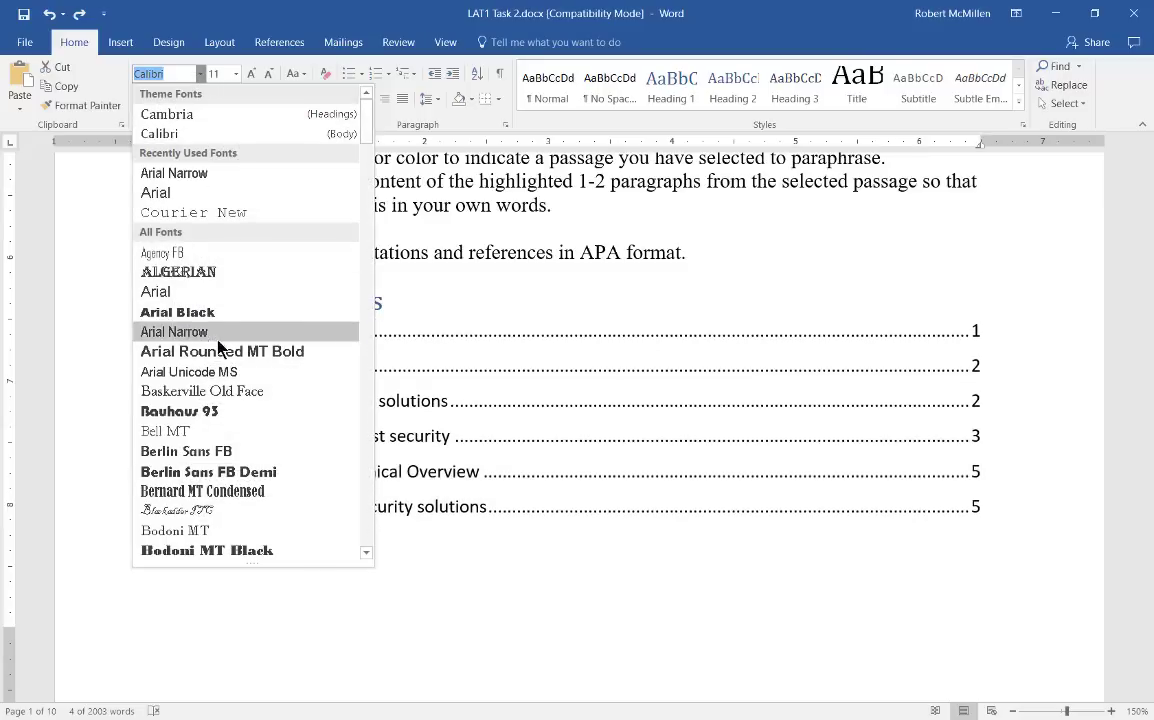
pyautogui.click(214, 490)
pyautogui.click(310, 330)
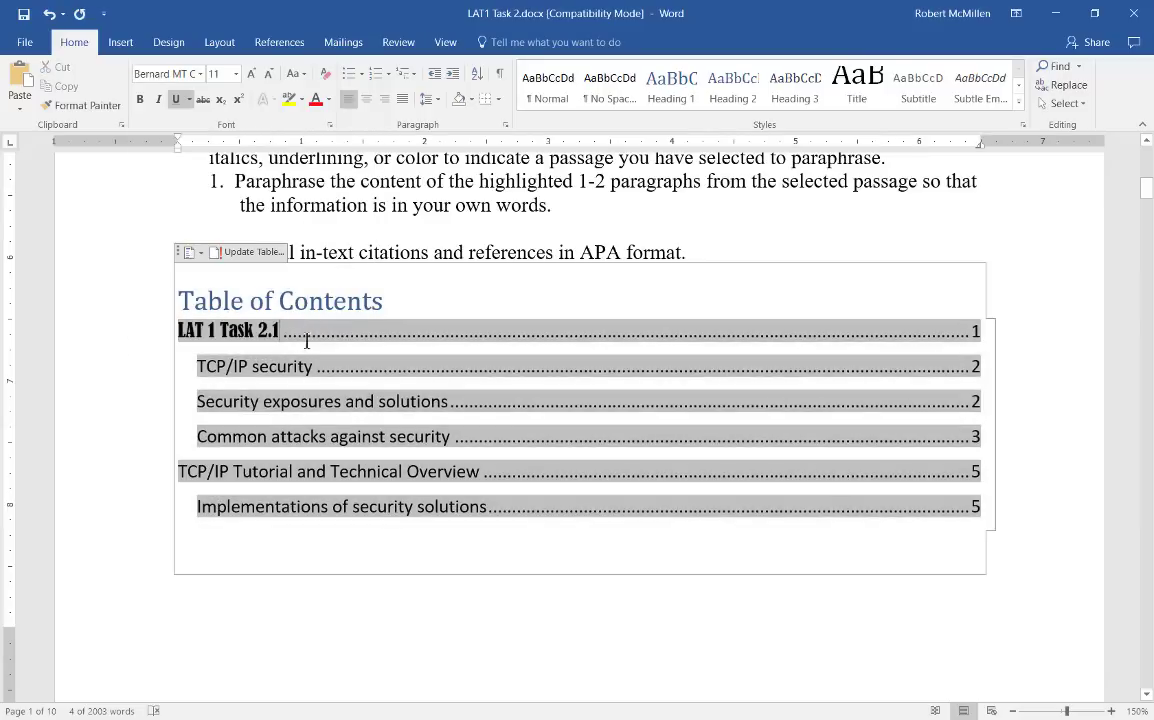
# Try Algerian at size 22 on the other contents entries, then undo the size change
pyautogui.moveTo(302, 378); pyautogui.dragTo(451, 435)
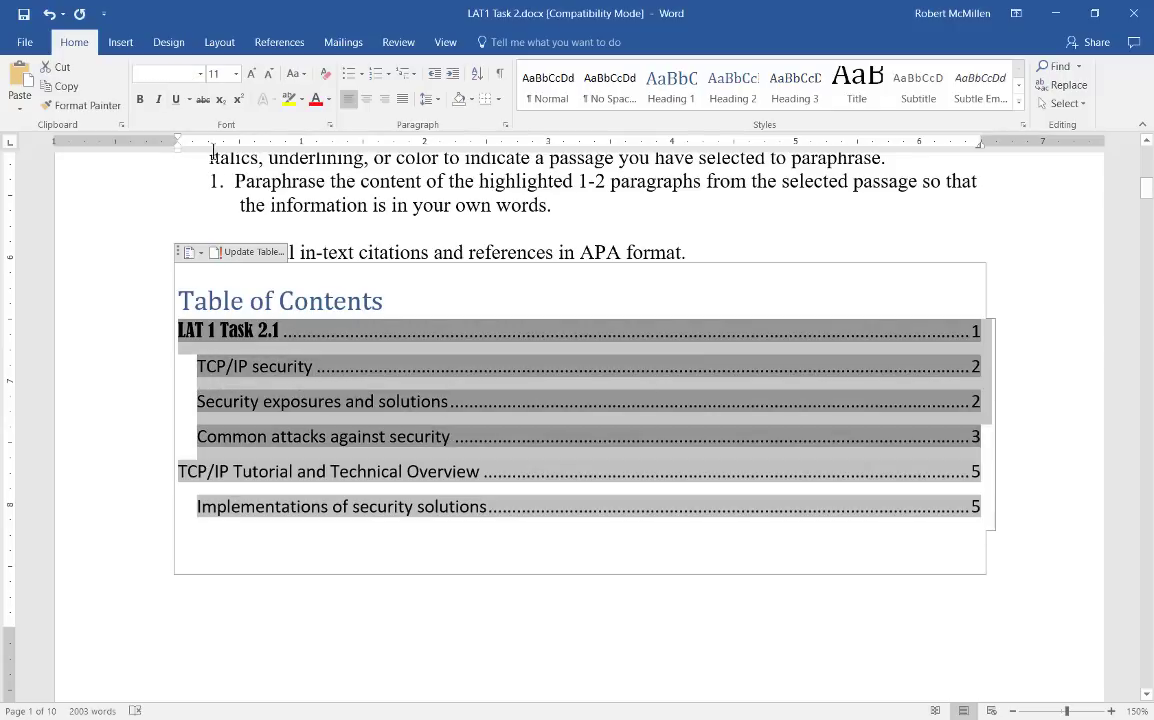
pyautogui.click(200, 73)
pyautogui.click(212, 293)
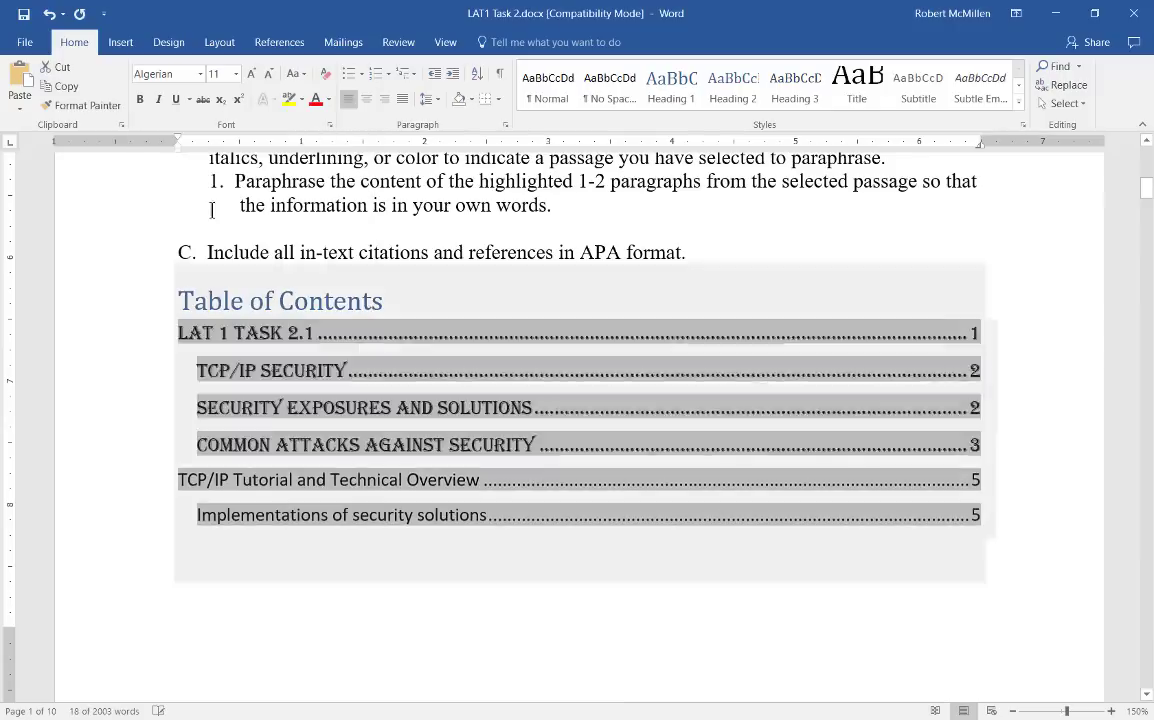
pyautogui.click(236, 73)
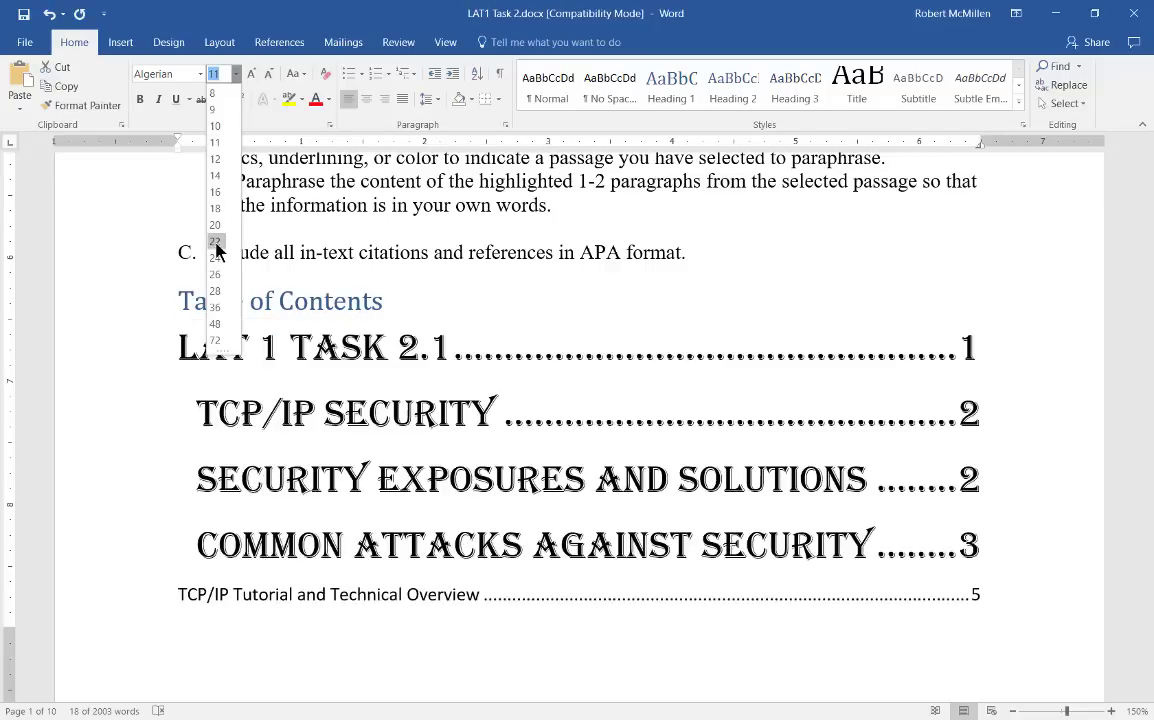
pyautogui.click(215, 242)
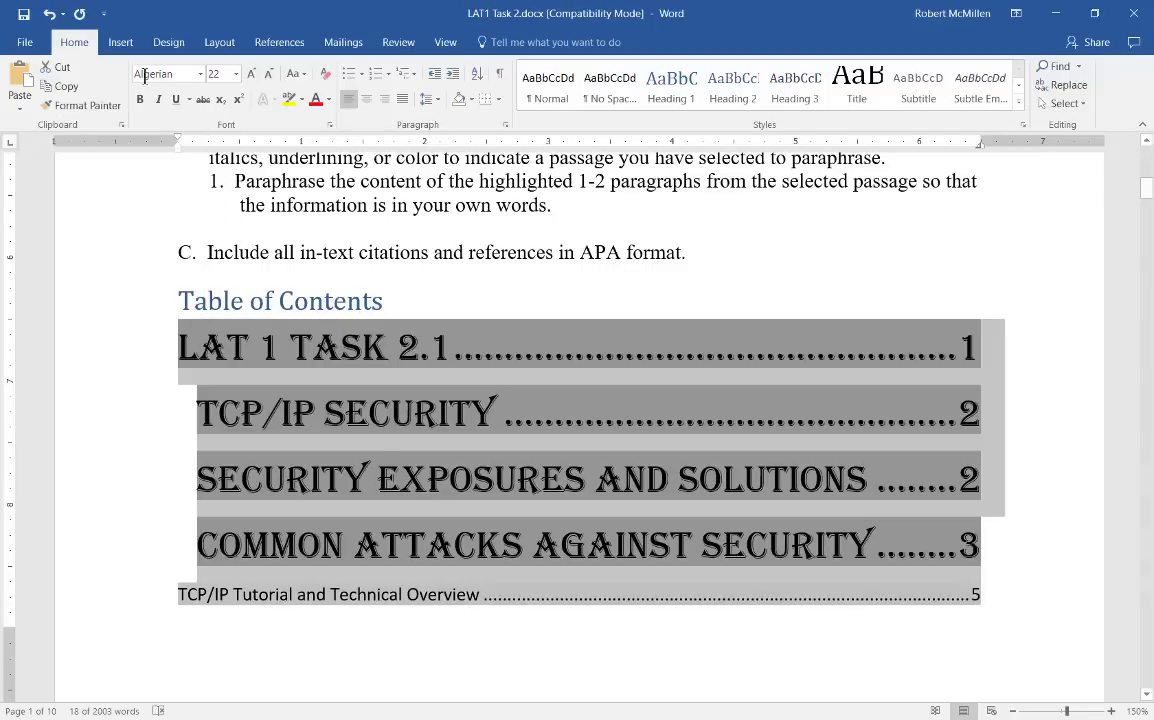
pyautogui.click(48, 14)
# Undo both font changes, then remove the Table of Contents and restore it with Undo
pyautogui.click(48, 14)
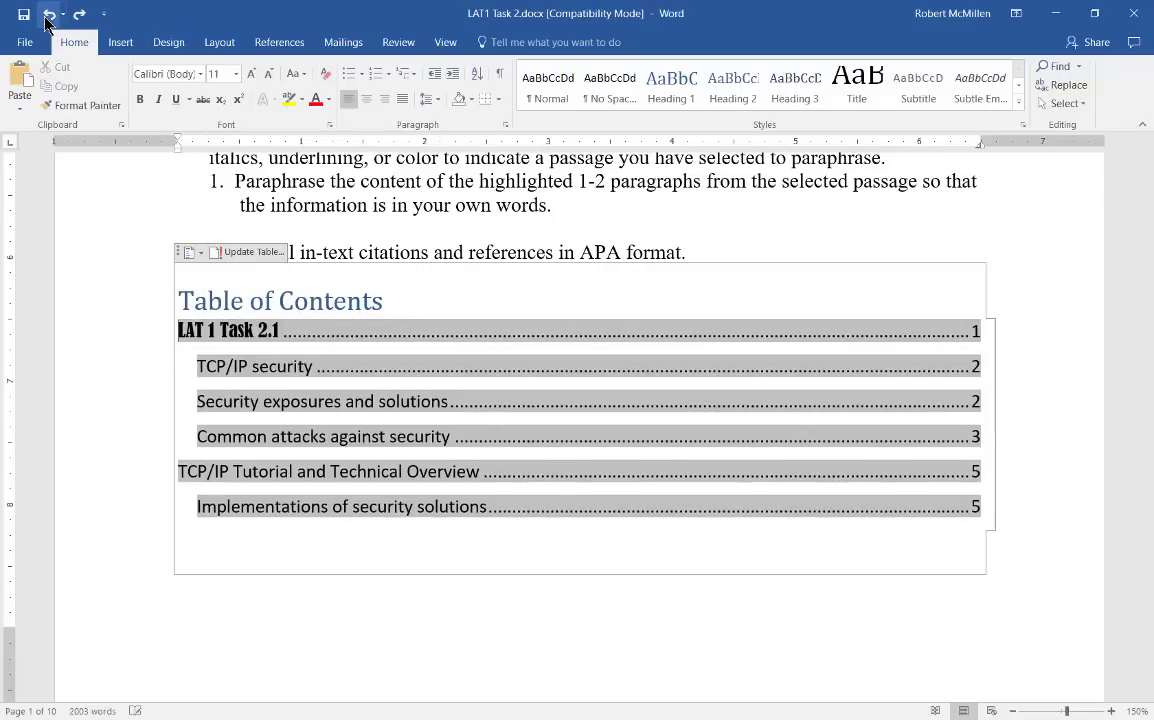
pyautogui.click(48, 14)
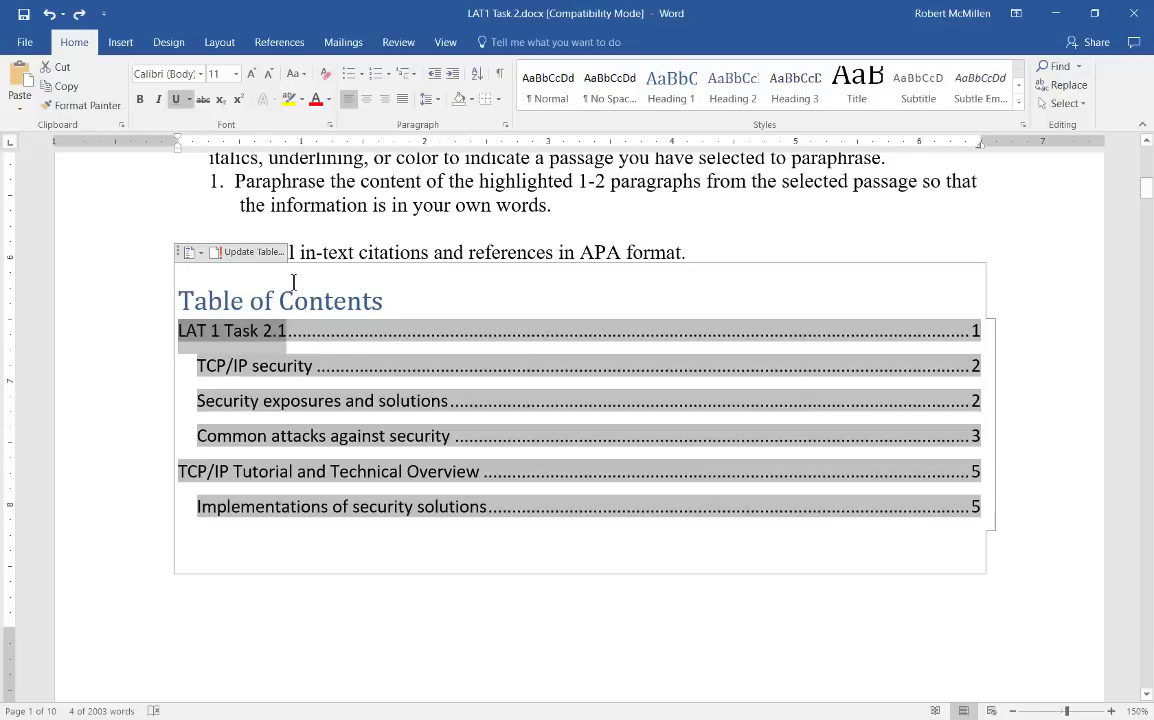
pyautogui.click(199, 254)
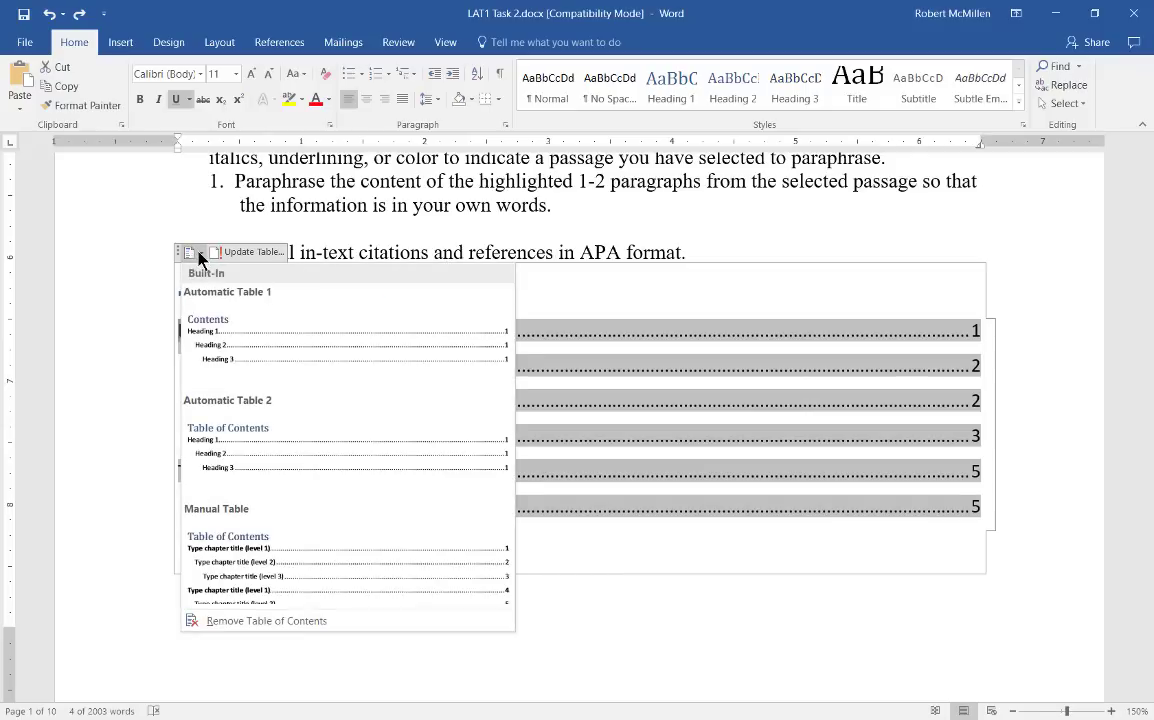
pyautogui.click(228, 622)
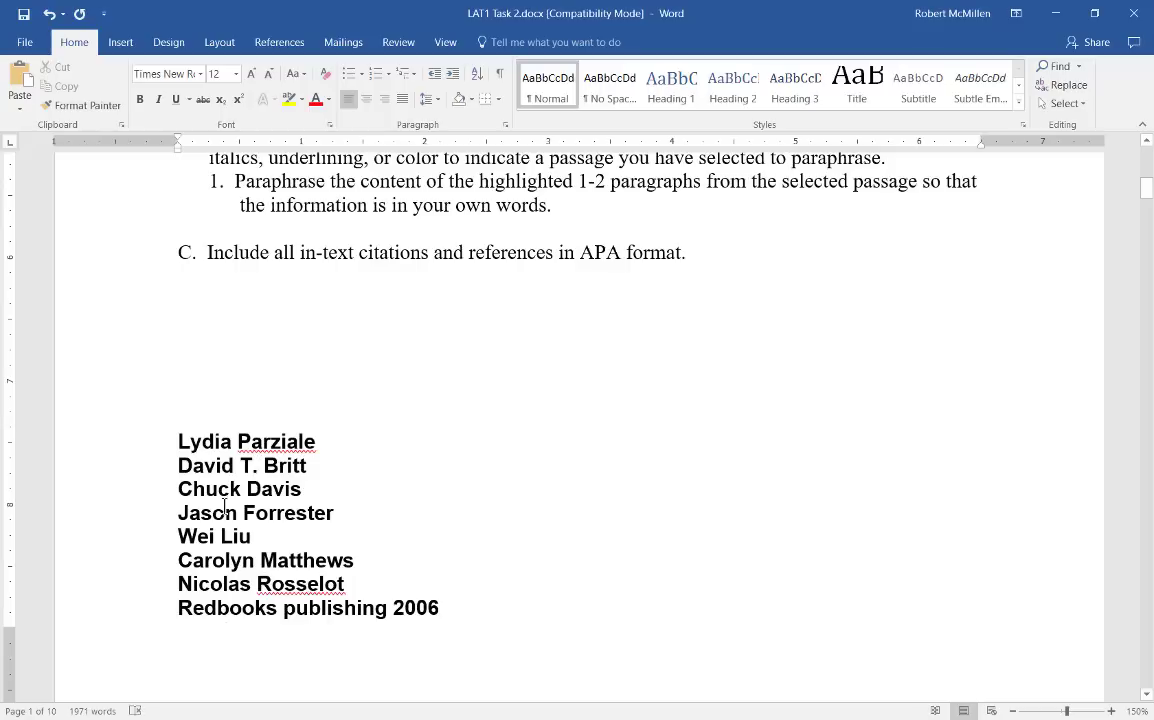
pyautogui.click(49, 13)
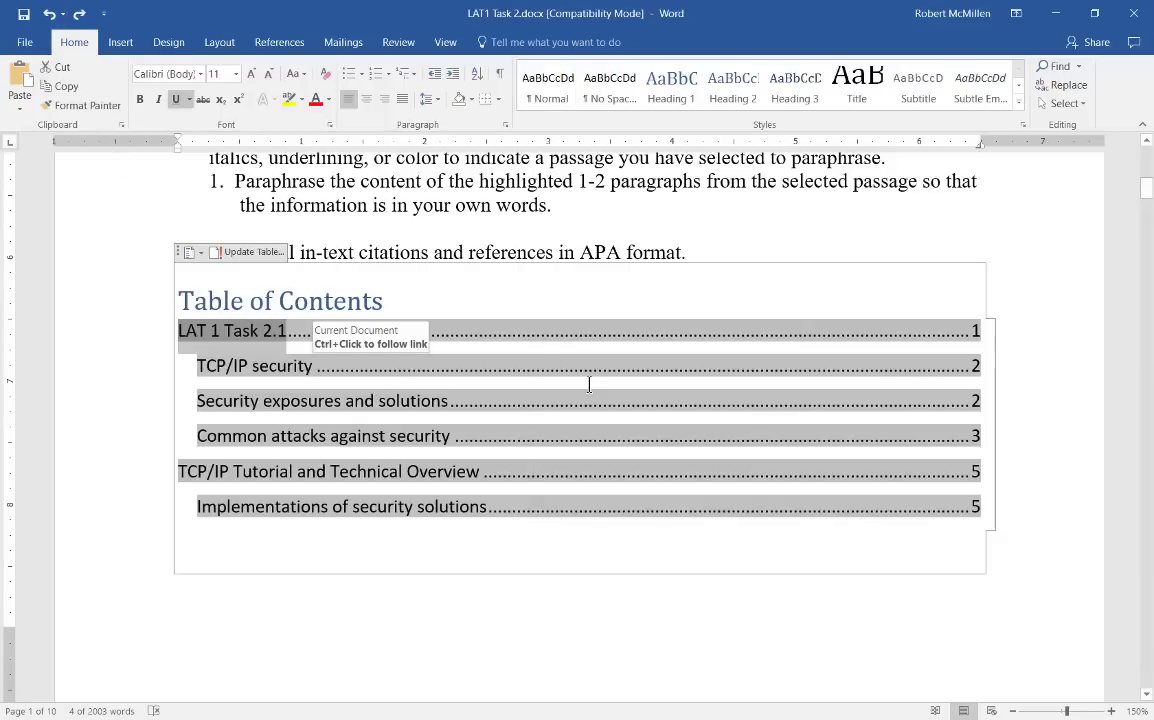
pyautogui.click(589, 384)
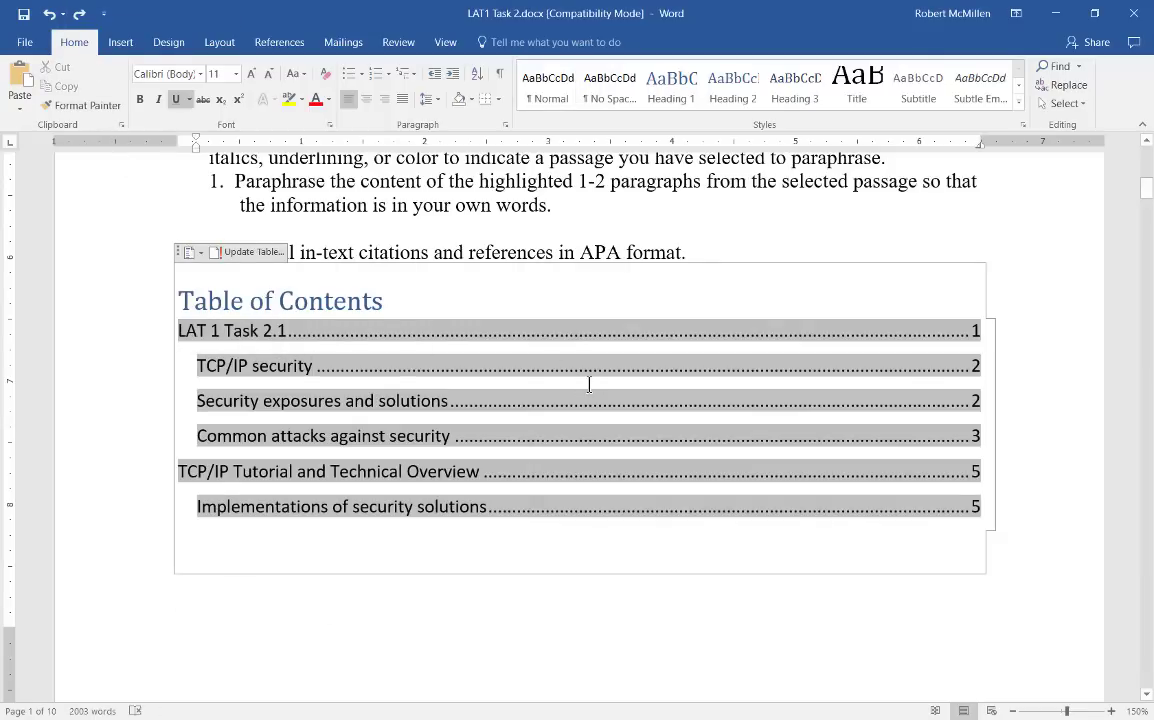